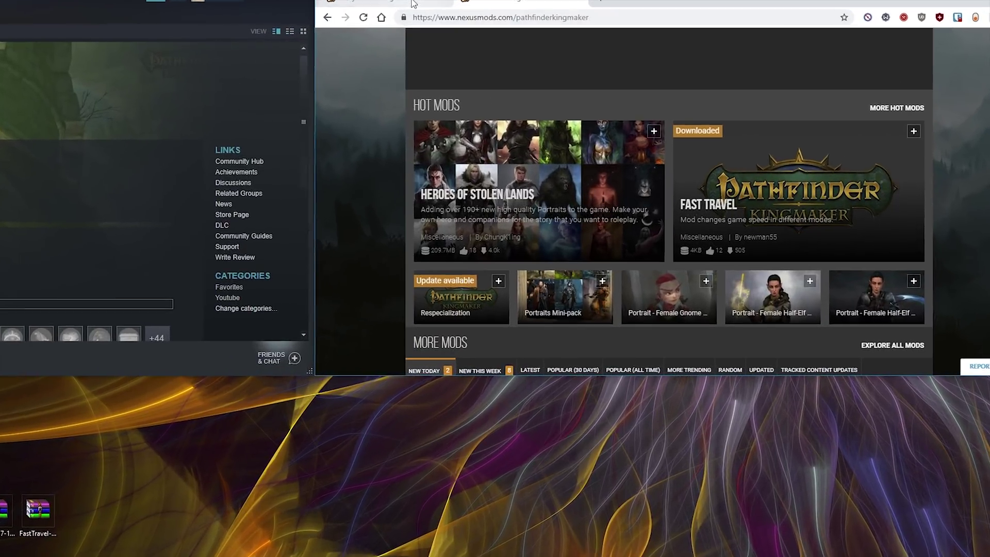
# Step: Open the Fast Travel and Respecialization mod pages in new tabs from the Hot Mods list
pyautogui.click(561, 10)
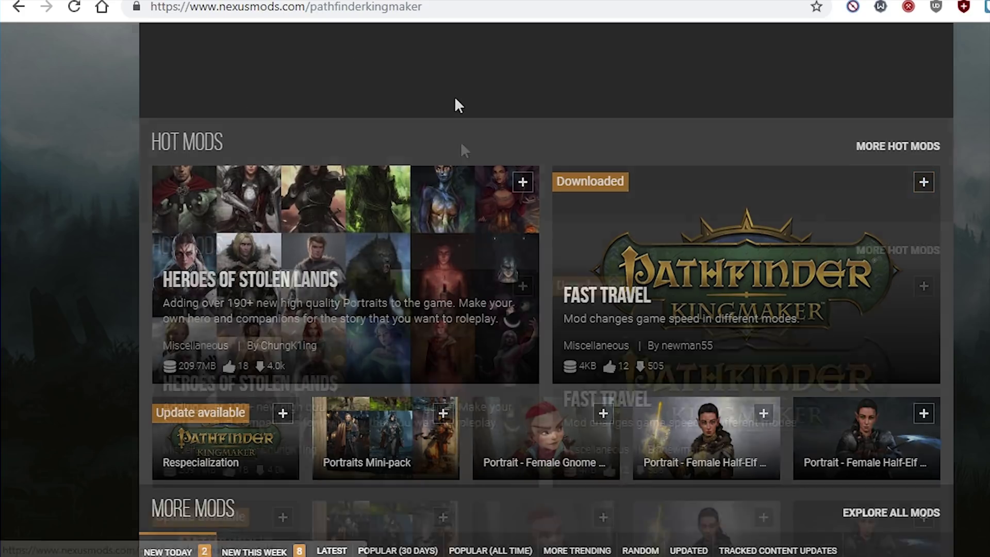
pyautogui.scroll(3, 359, 26)
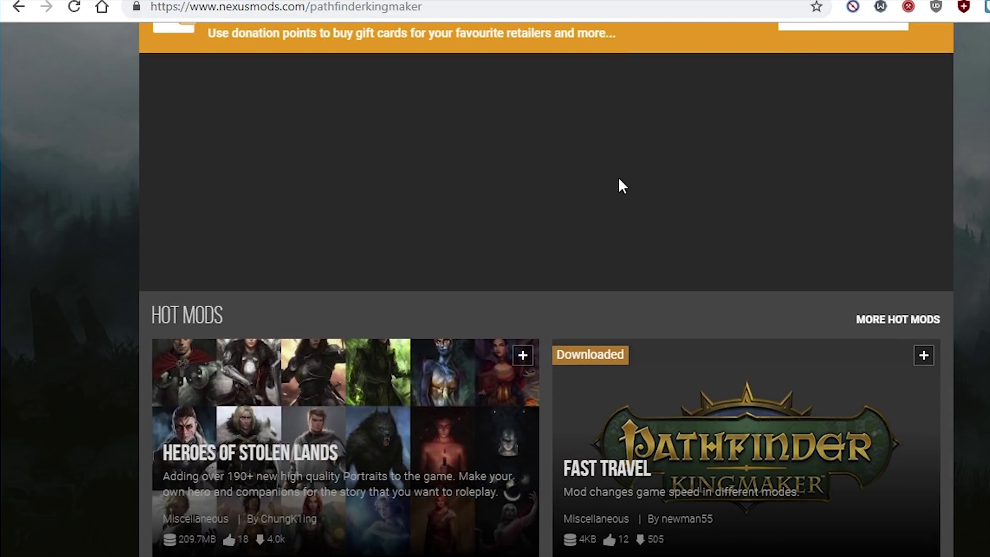
pyautogui.scroll(-5, 619, 180)
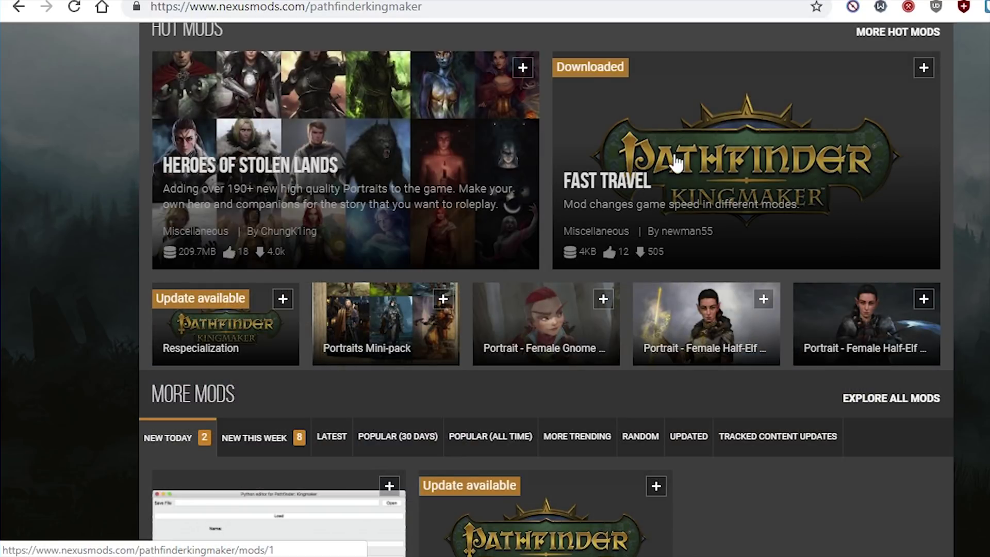
pyautogui.rightClick(636, 154)
pyautogui.click(645, 164)
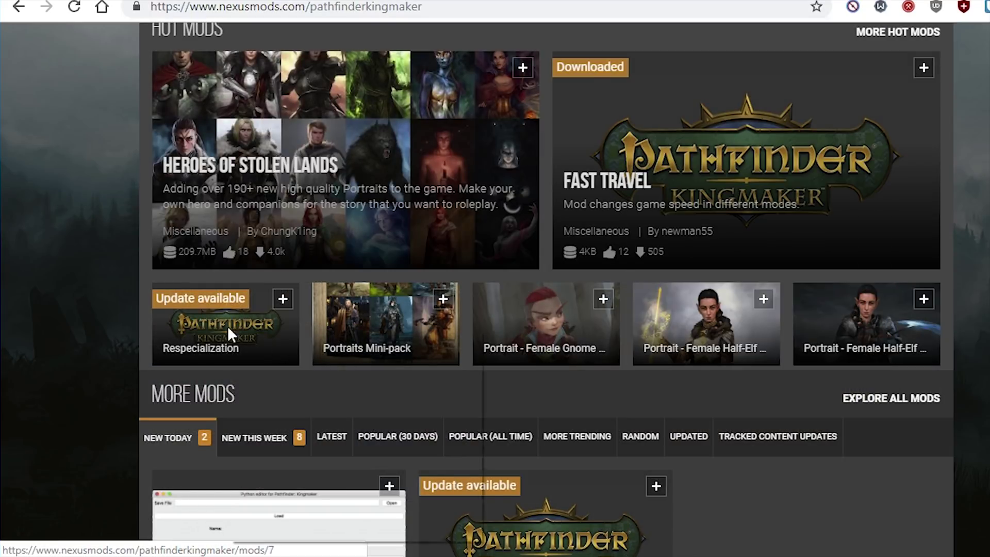
pyautogui.rightClick(228, 326)
pyautogui.click(261, 343)
# Step: Look over the Fast Travel and Respecialization pages, then select the three downloaded archives on the desktop
pyautogui.hotkey('ctrl', 'Tab')
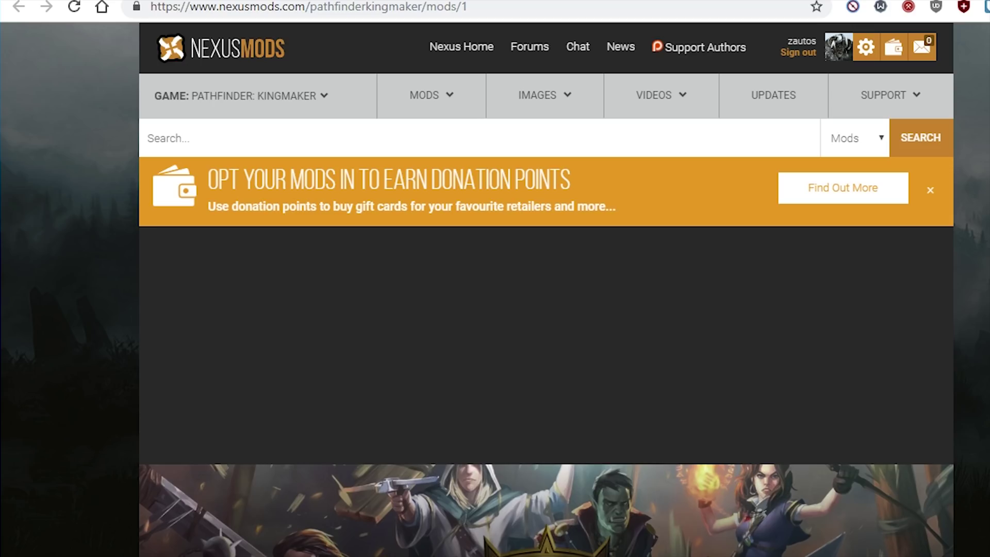
pyautogui.scroll(-8, 530, 281)
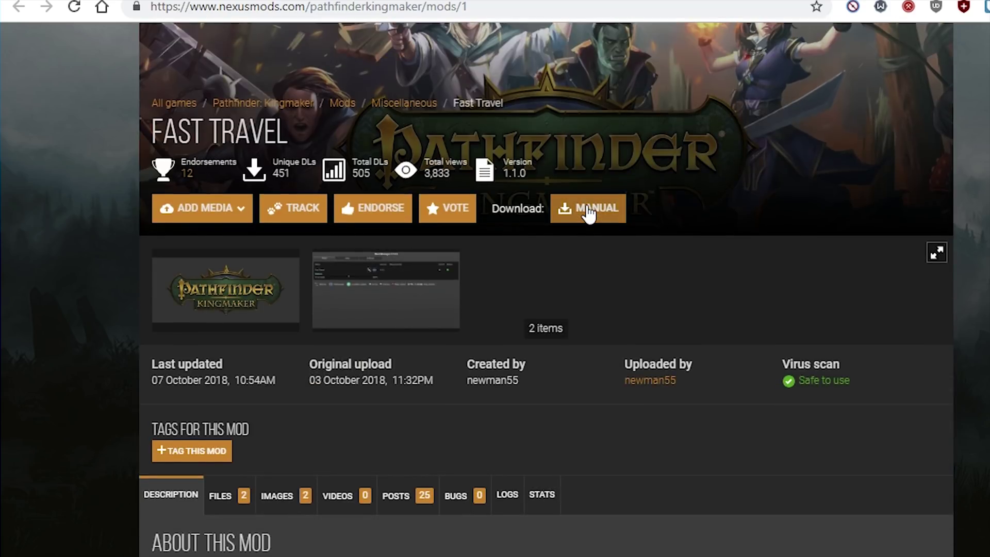
pyautogui.hotkey('ctrl', 'Tab')
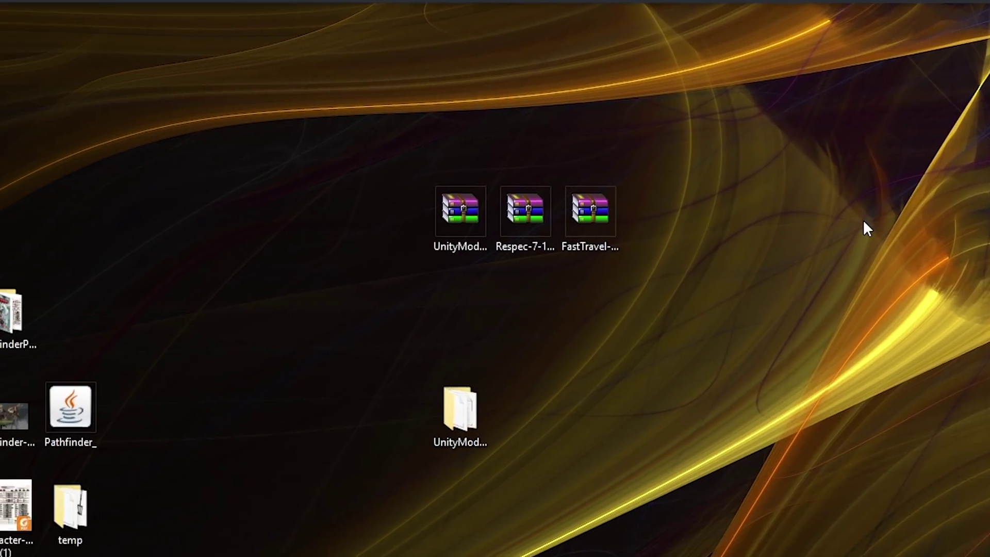
pyautogui.moveTo(810, 49); pyautogui.dragTo(406, 260)
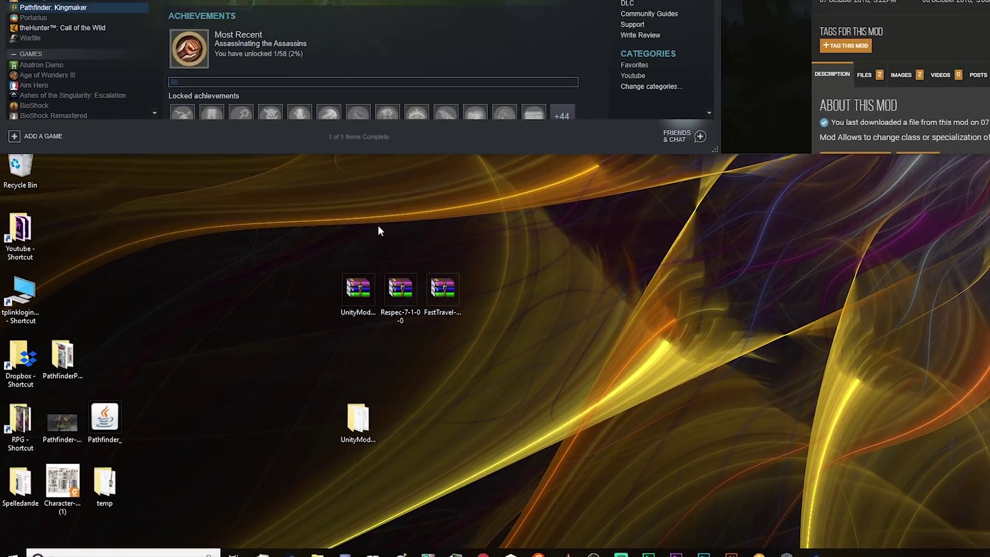
# Step: Select the UnityModManager archive on the desktop and bring up its extraction options
pyautogui.click(357, 290)
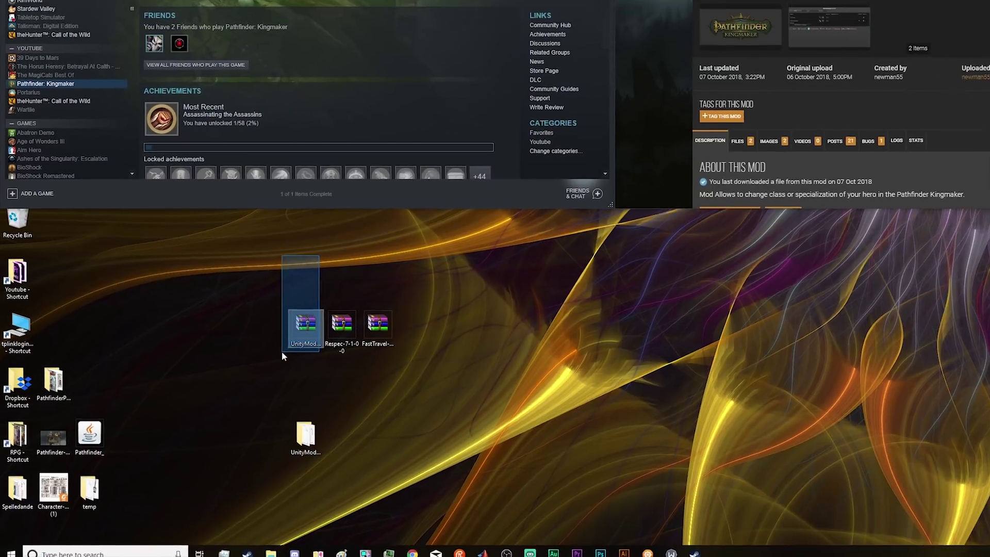
pyautogui.rightClick(353, 286)
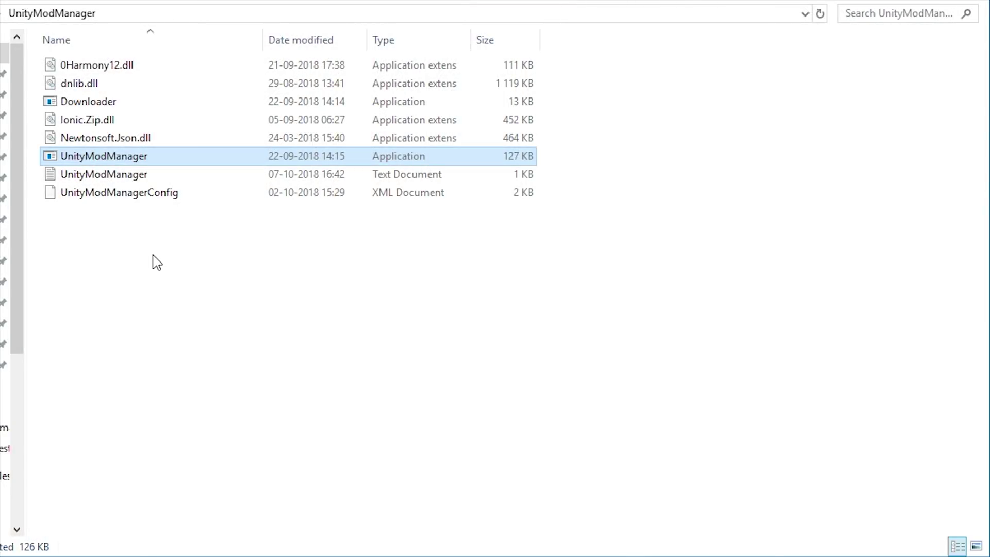
# Step: Launch UnityModManager.exe, choose Pathfinder: Kingmaker and install mod manager 0.12.0
pyautogui.doubleClick(127, 163)
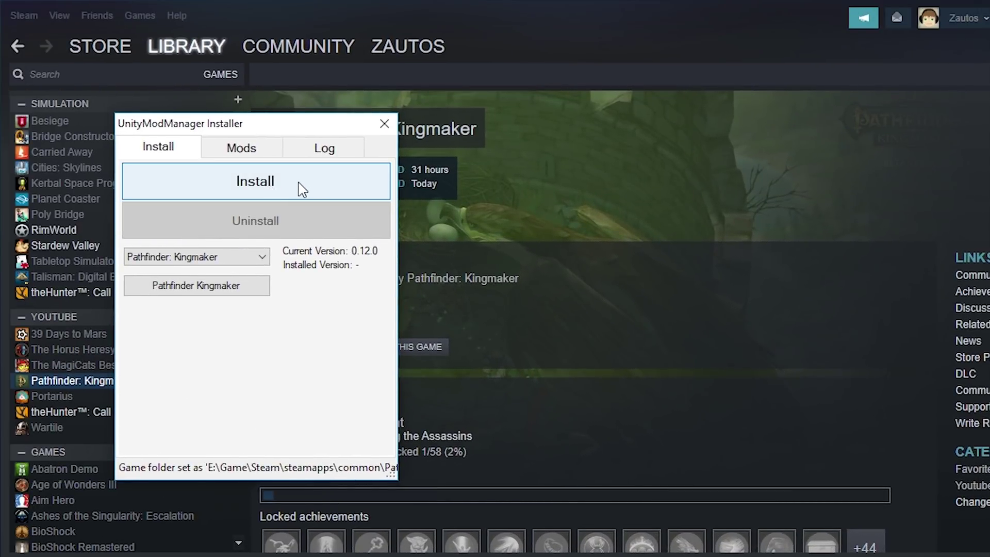
pyautogui.click(260, 257)
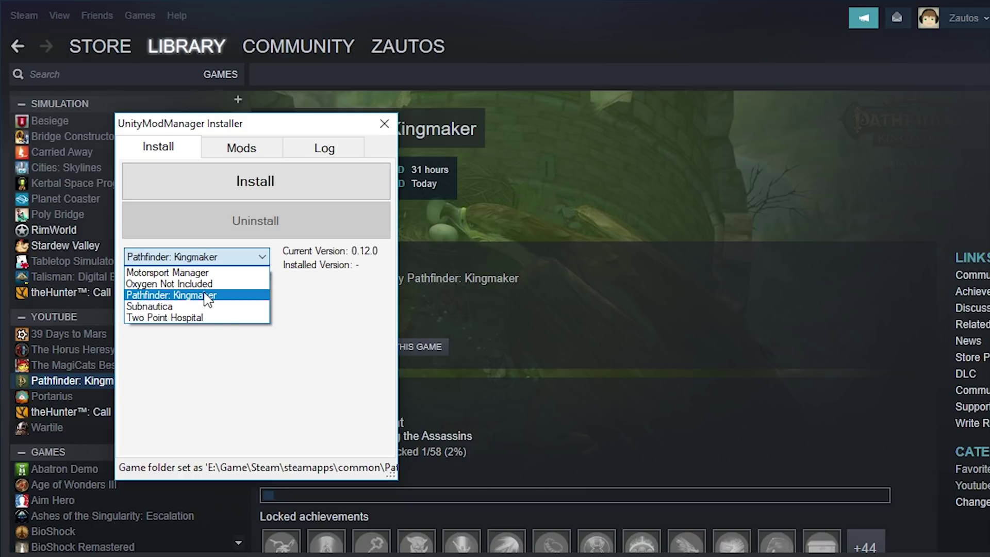
pyautogui.click(208, 296)
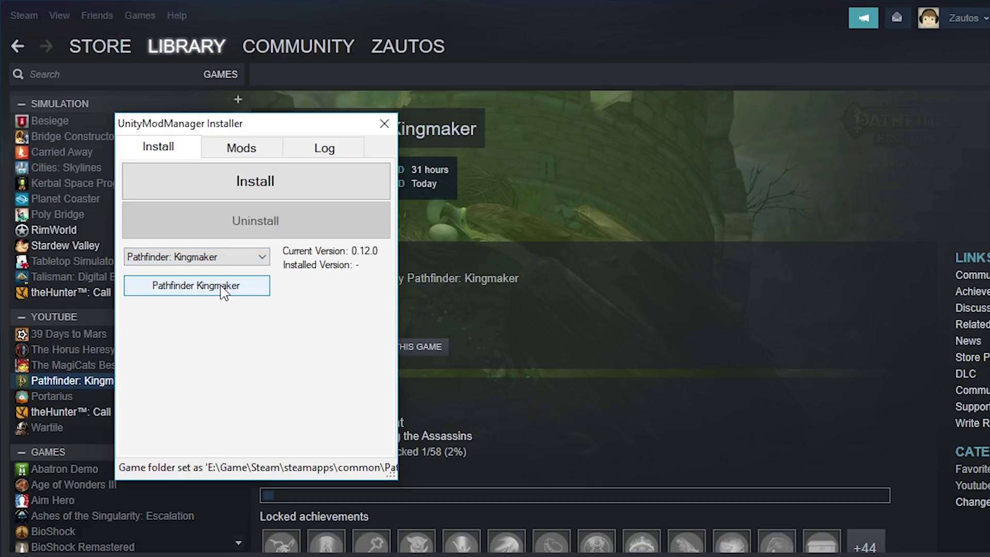
pyautogui.click(304, 199)
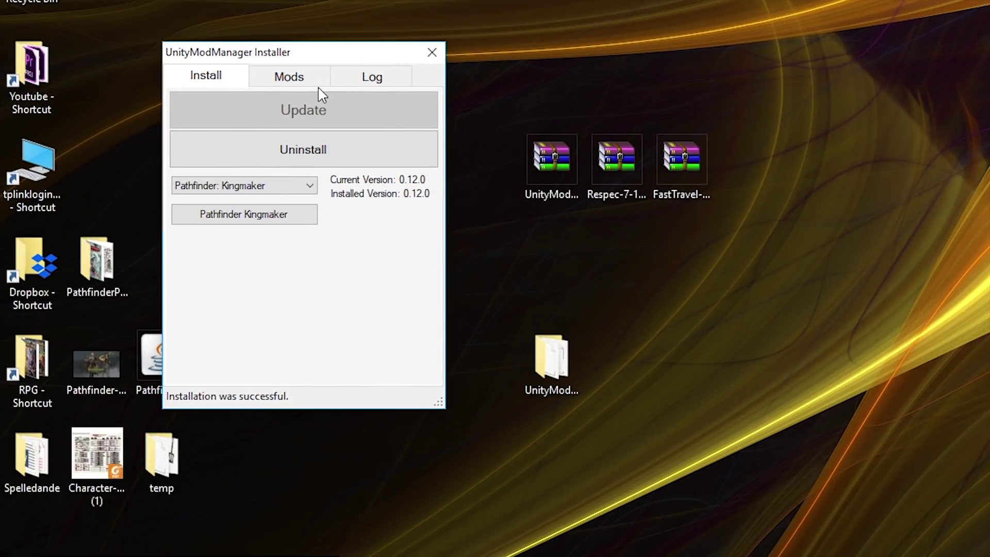
# Step: Drop the Respec and FastTravel zip archives onto the Mods list, then close the installer
pyautogui.click(306, 86)
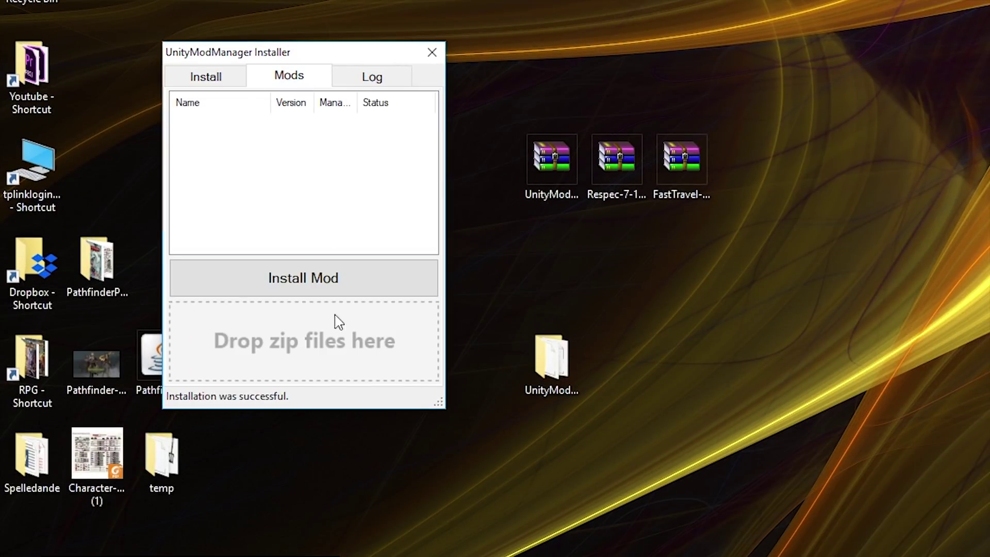
pyautogui.click(617, 164)
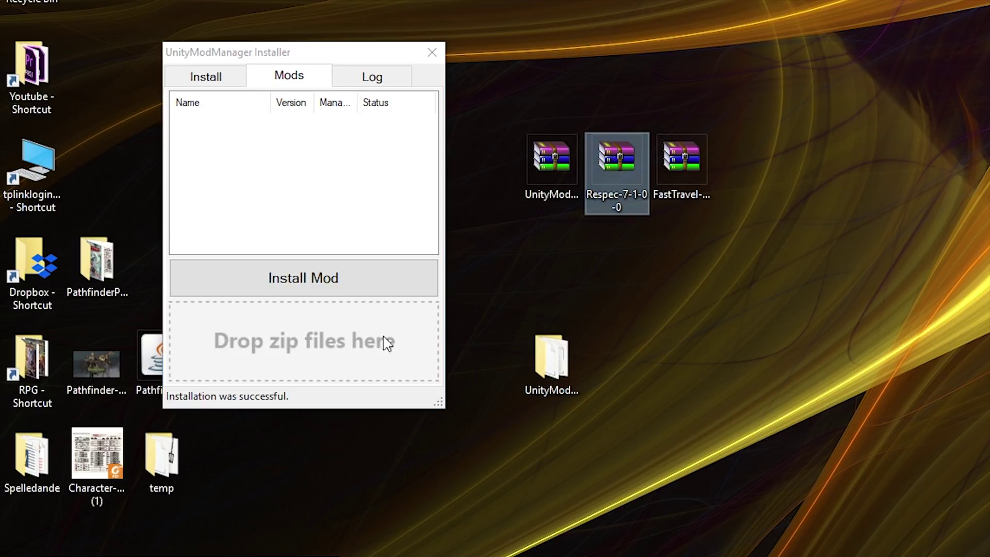
pyautogui.moveTo(618, 158); pyautogui.dragTo(272, 338)
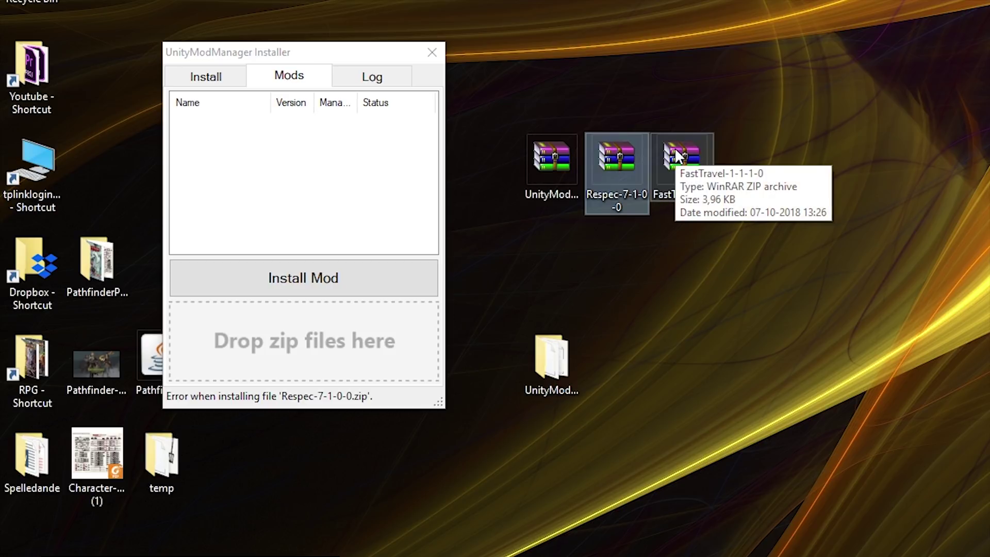
pyautogui.moveTo(675, 147); pyautogui.dragTo(322, 356)
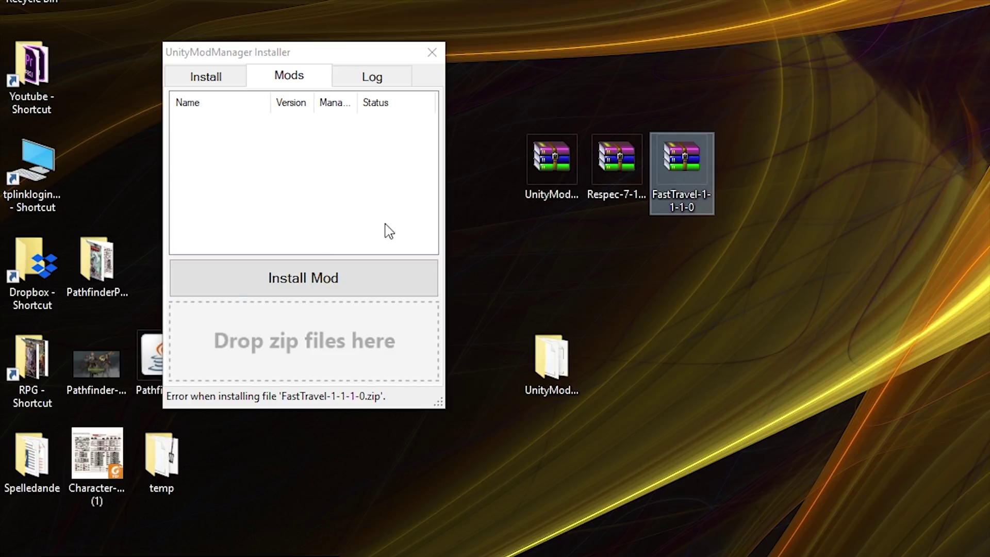
pyautogui.click(432, 52)
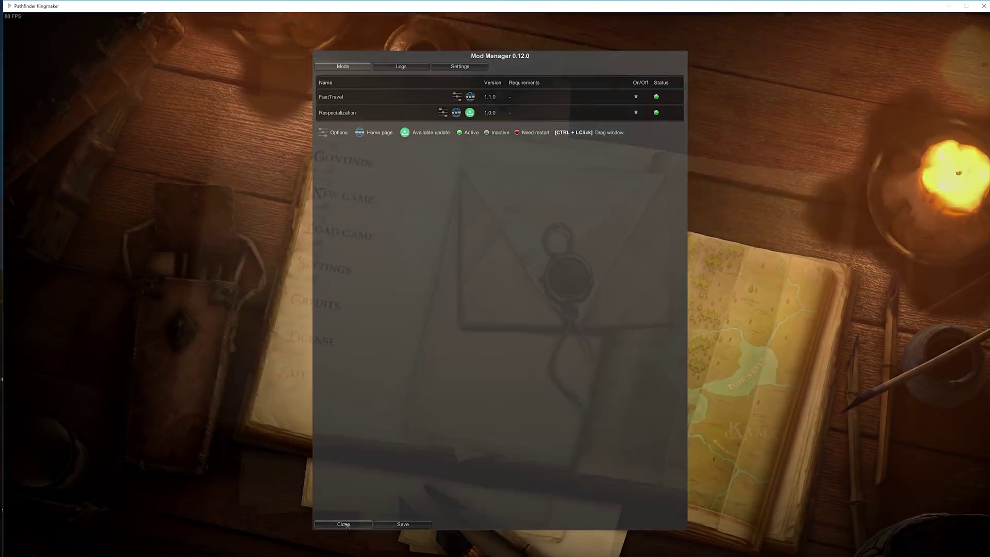
# Step: Close the Mod Manager and walk the party along the path
pyautogui.click(343, 525)
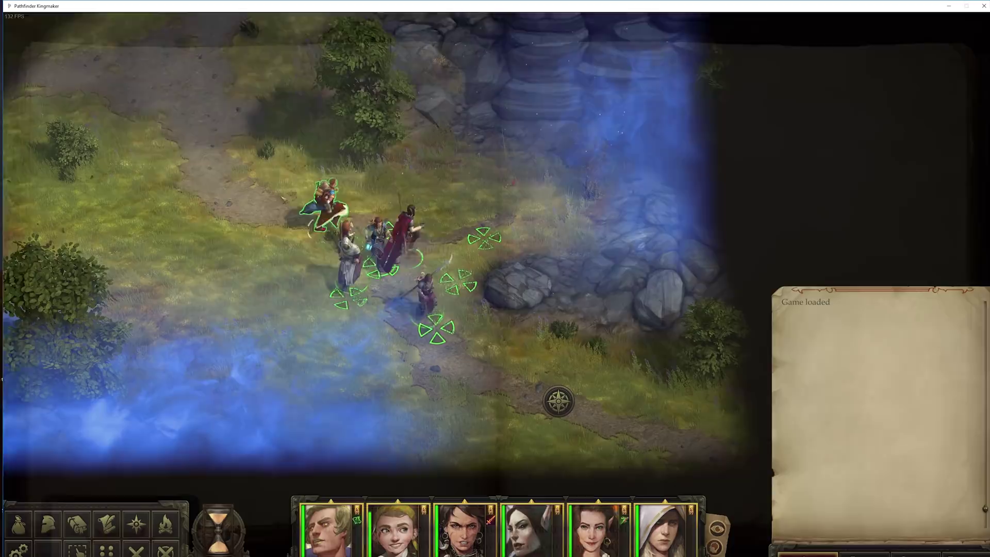
pyautogui.click(170, 150)
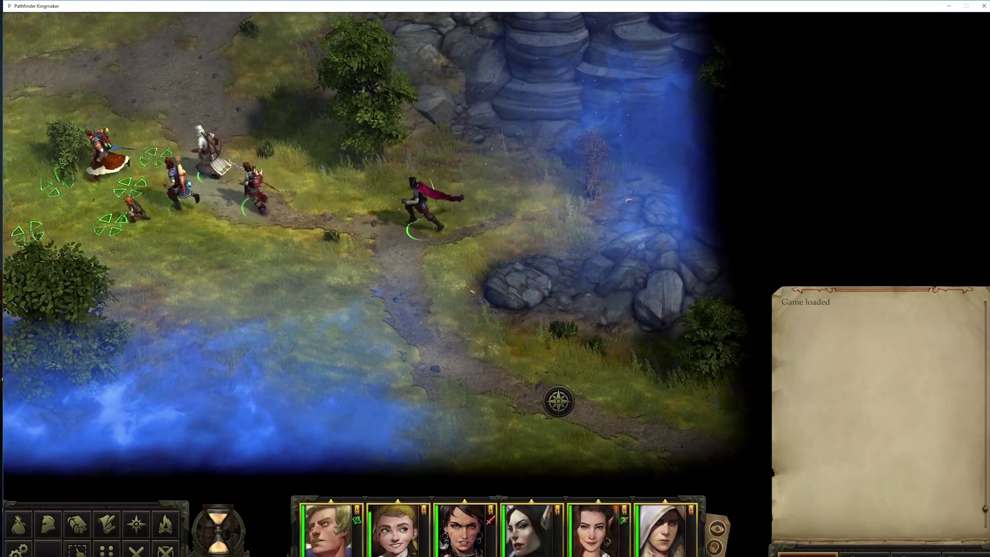
pyautogui.click(428, 289)
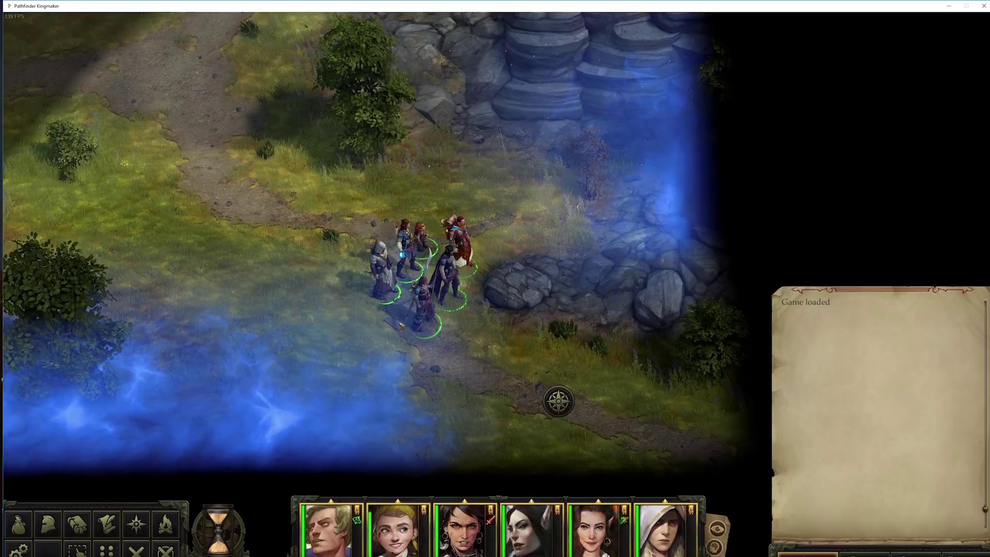
# Step: Raise FastTravel's Non combat speed from 200 % to 300 % and save it
pyautogui.hotkey('ctrl', 'F10')
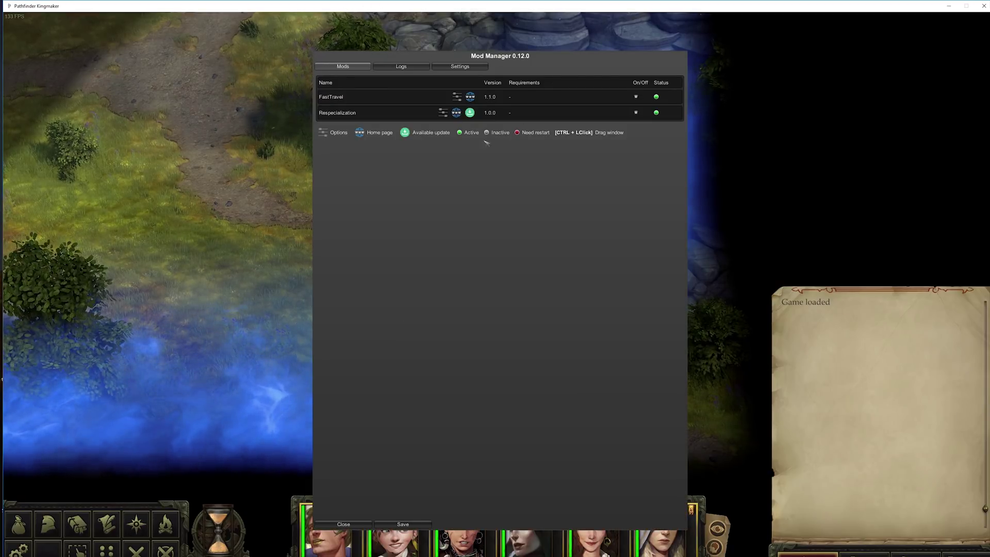
pyautogui.click(353, 98)
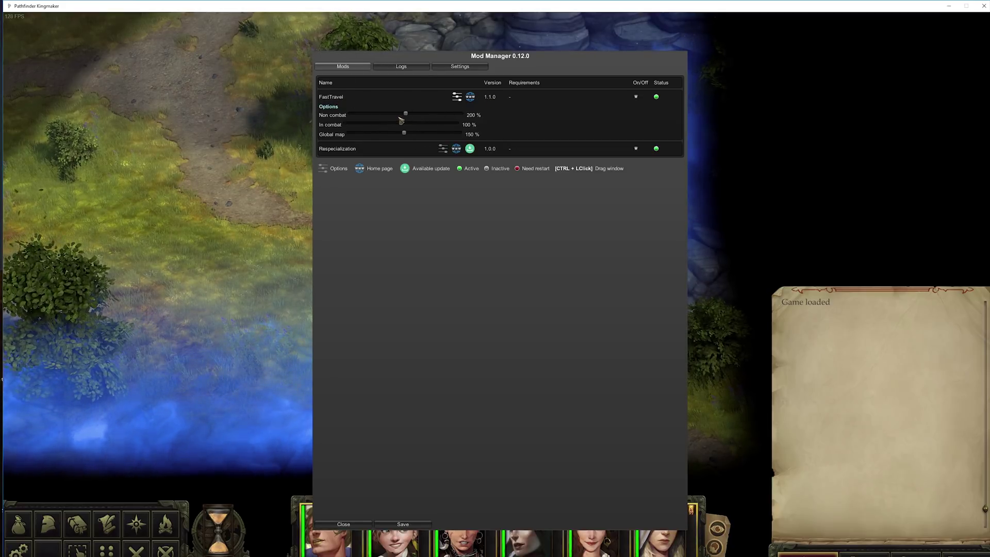
pyautogui.moveTo(408, 116); pyautogui.dragTo(462, 115)
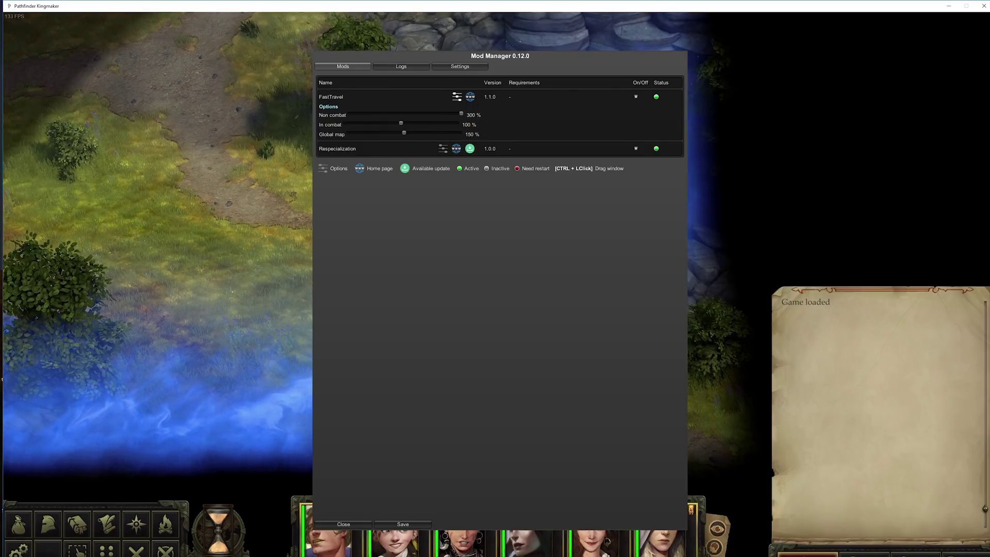
pyautogui.click(403, 523)
# Step: Close the Mod Manager and walk the party around to test the faster speed
pyautogui.click(343, 524)
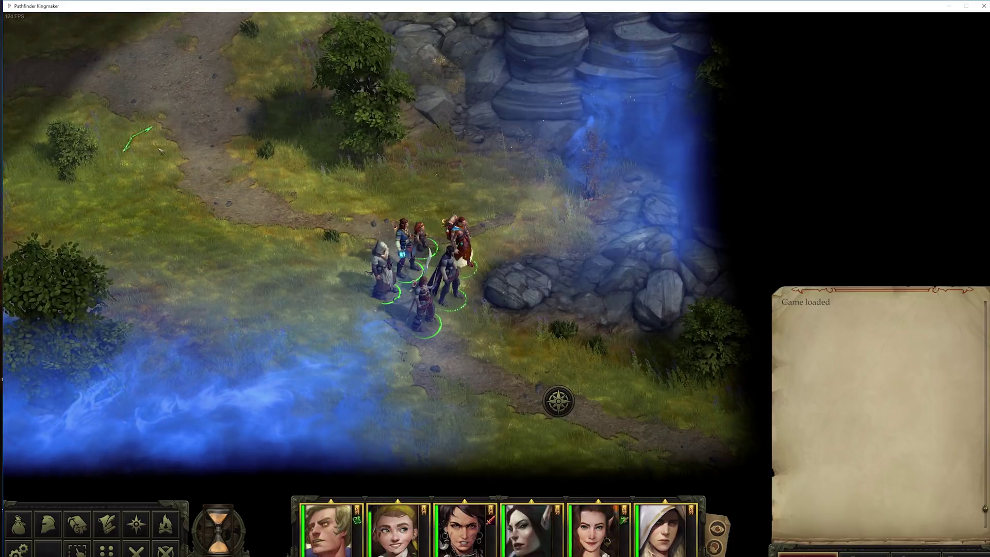
pyautogui.click(428, 232)
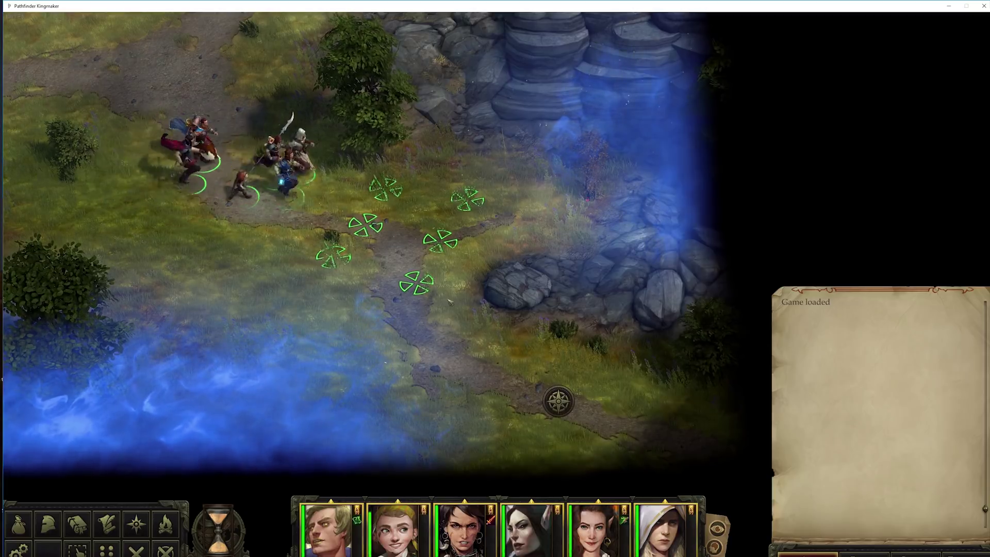
pyautogui.click(205, 184)
pyautogui.click(415, 297)
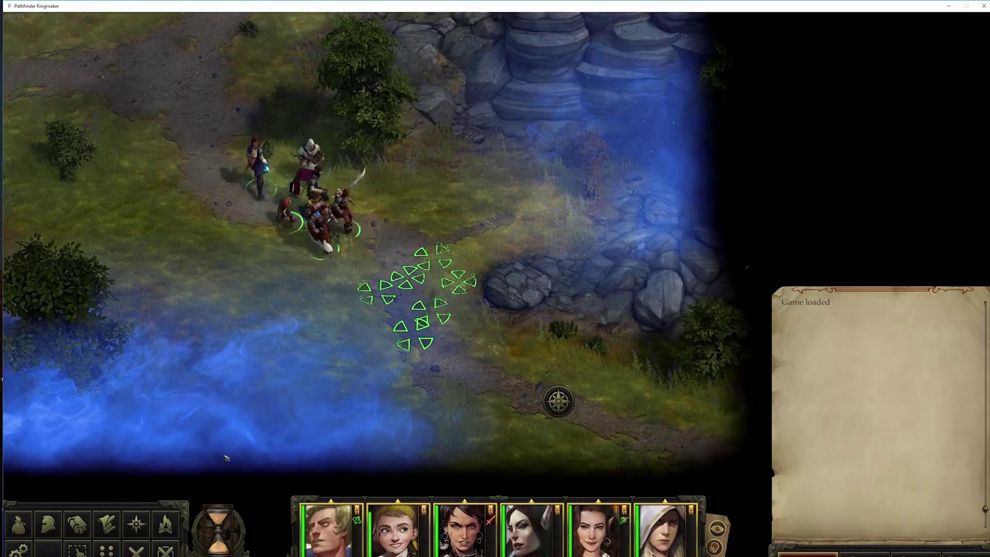
# Step: Recheck and save FastTravel's speed options, then travel to Riverine Rise and enter it
pyautogui.hotkey('ctrl', 'F10')
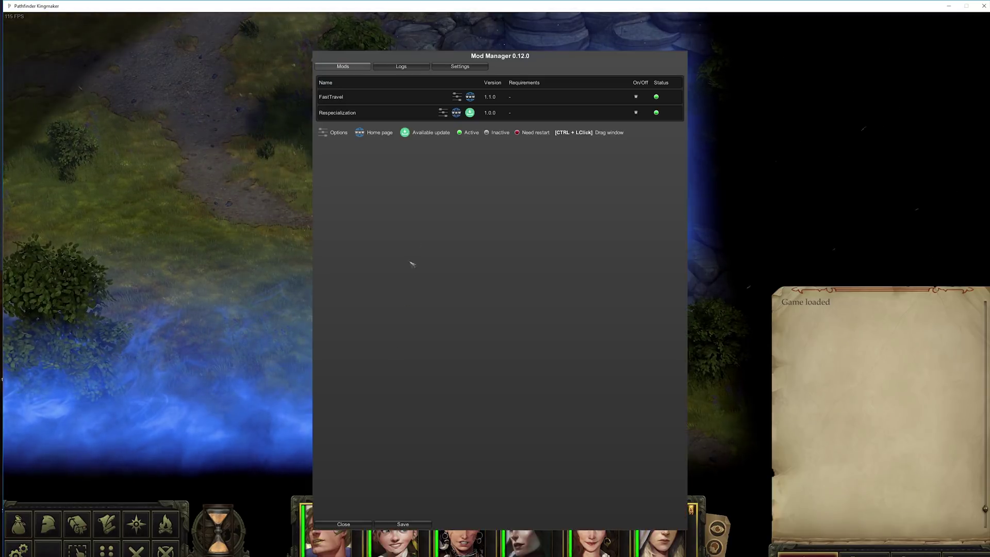
pyautogui.click(457, 97)
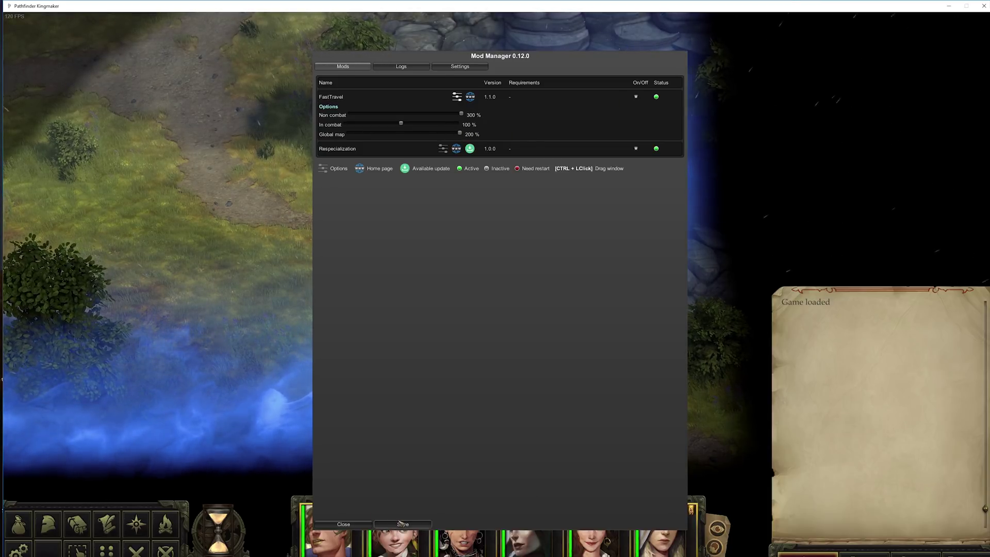
pyautogui.click(343, 524)
pyautogui.click(559, 401)
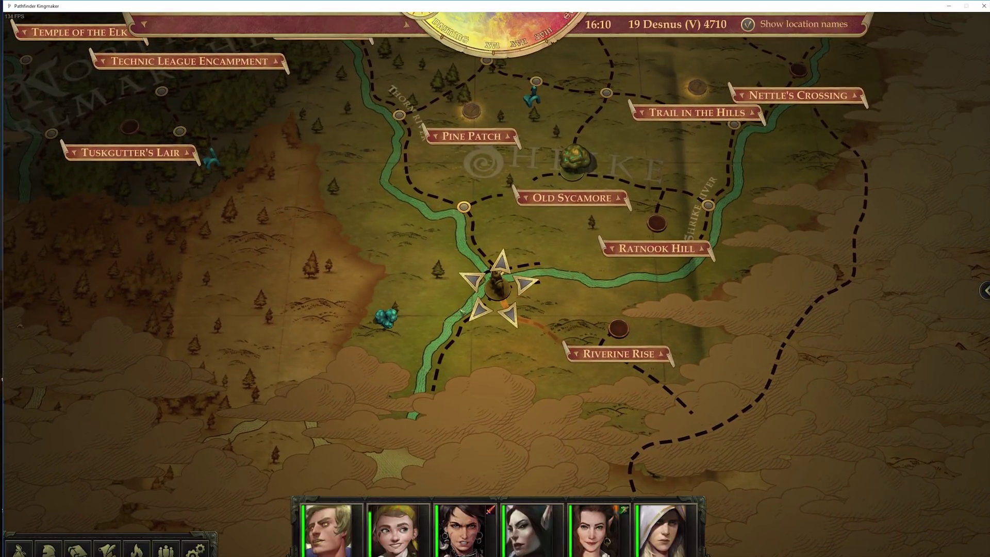
pyautogui.click(542, 316)
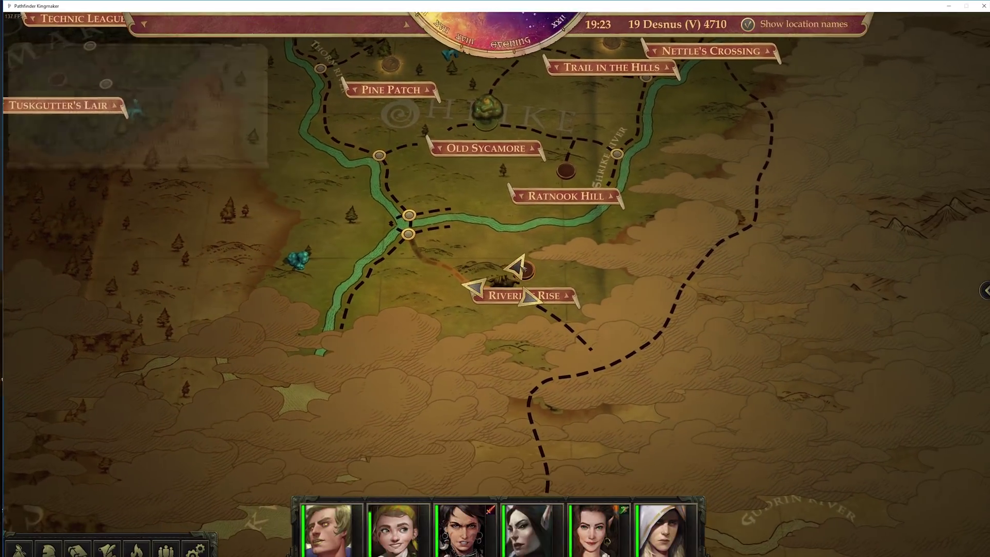
pyautogui.click(479, 369)
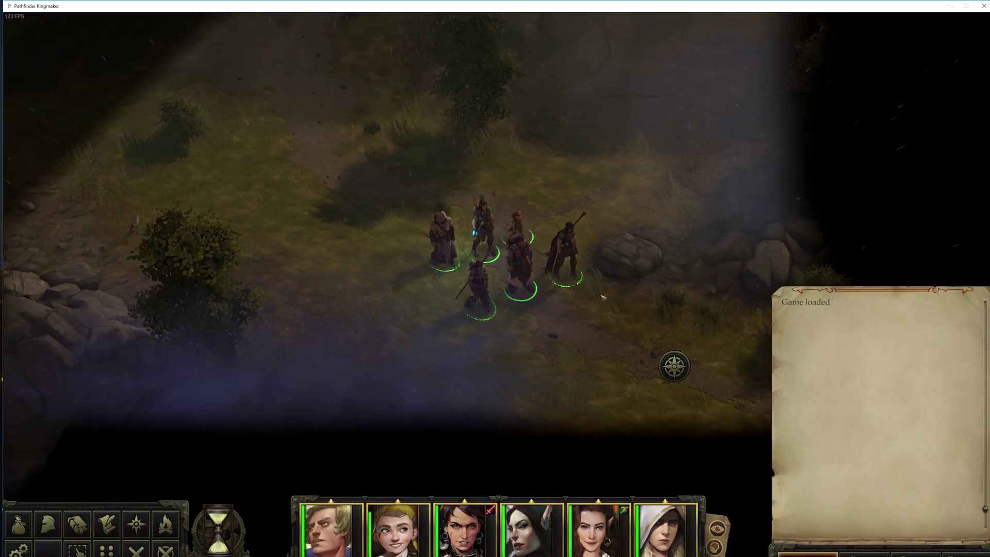
# Step: Select the main character alone, browse the spellbook, ability and belt panels, and enable Power Attack
pyautogui.click(518, 247)
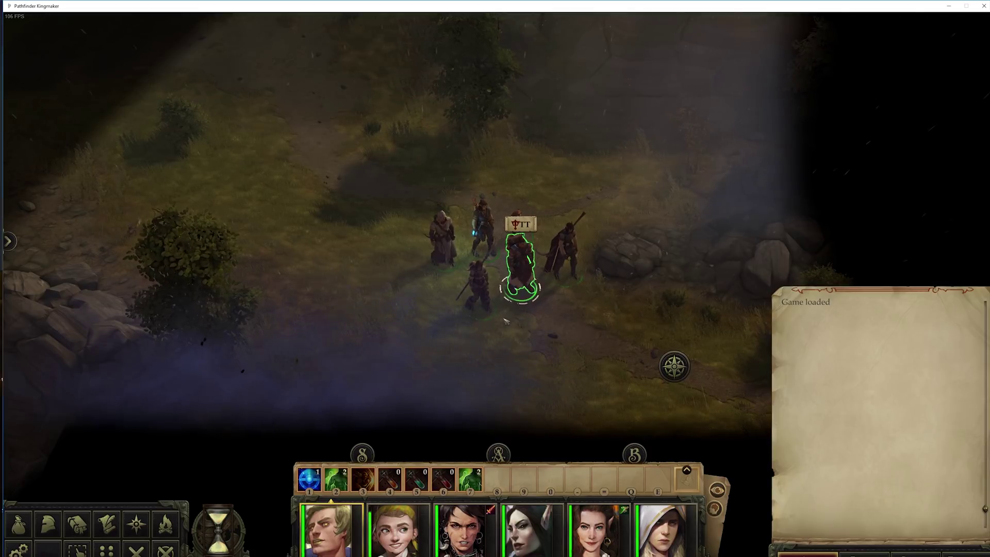
pyautogui.click(362, 454)
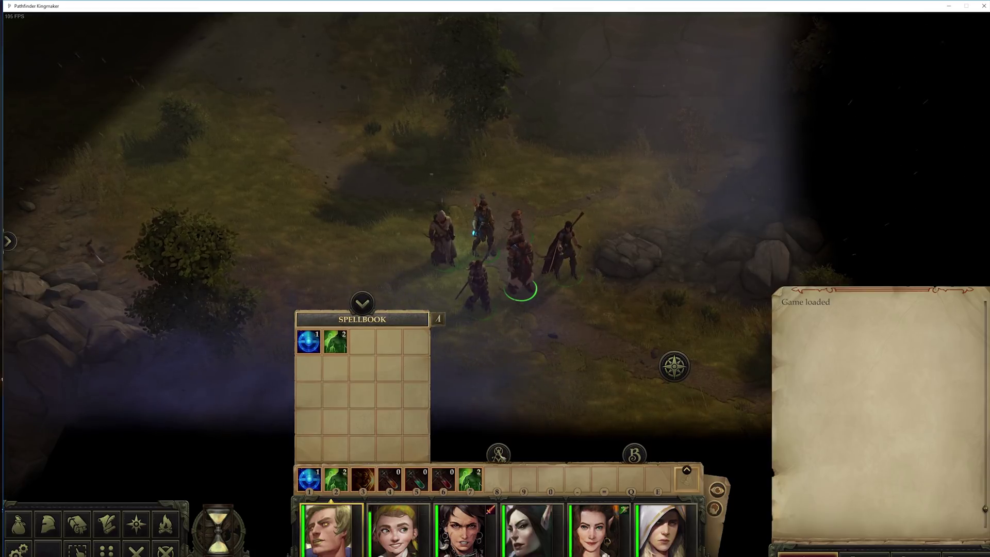
pyautogui.click(498, 454)
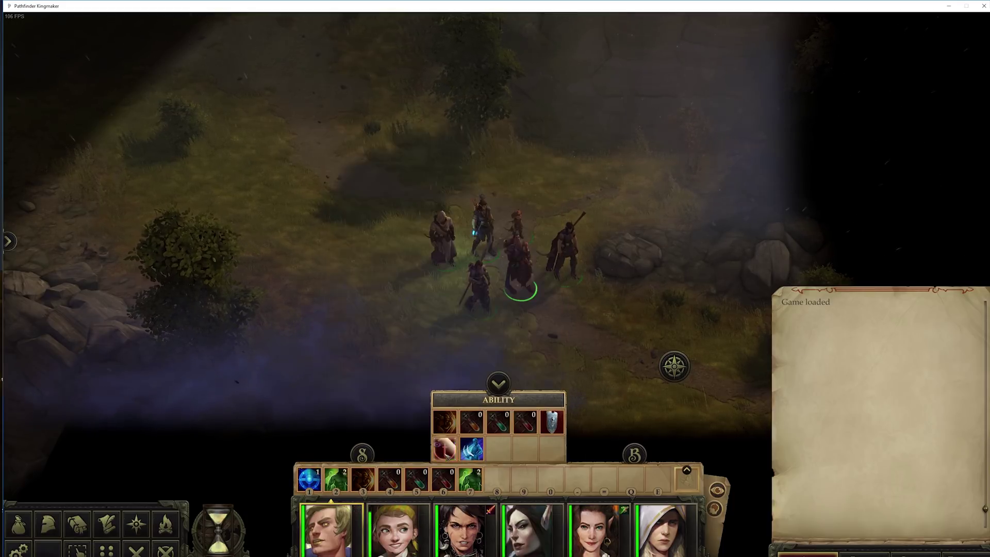
pyautogui.click(634, 454)
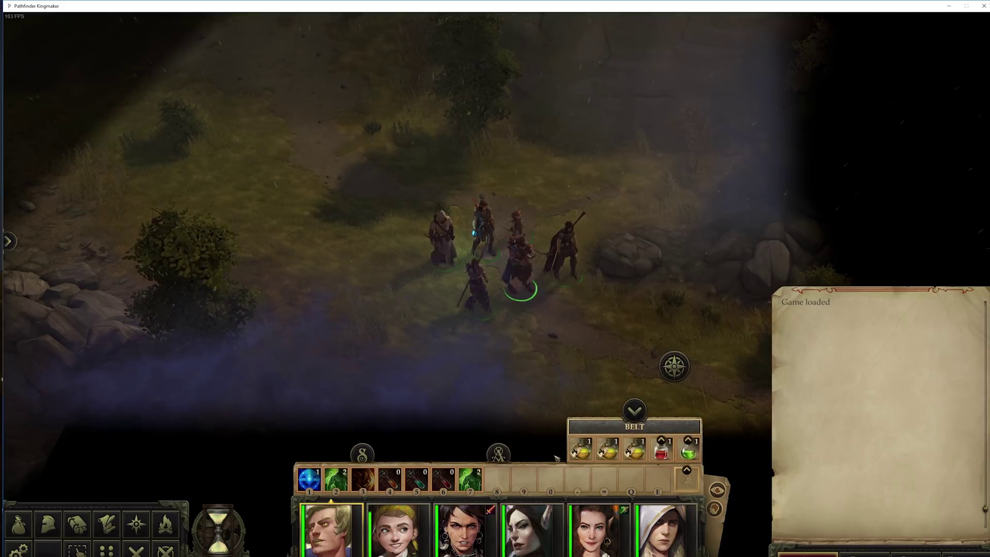
pyautogui.click(498, 454)
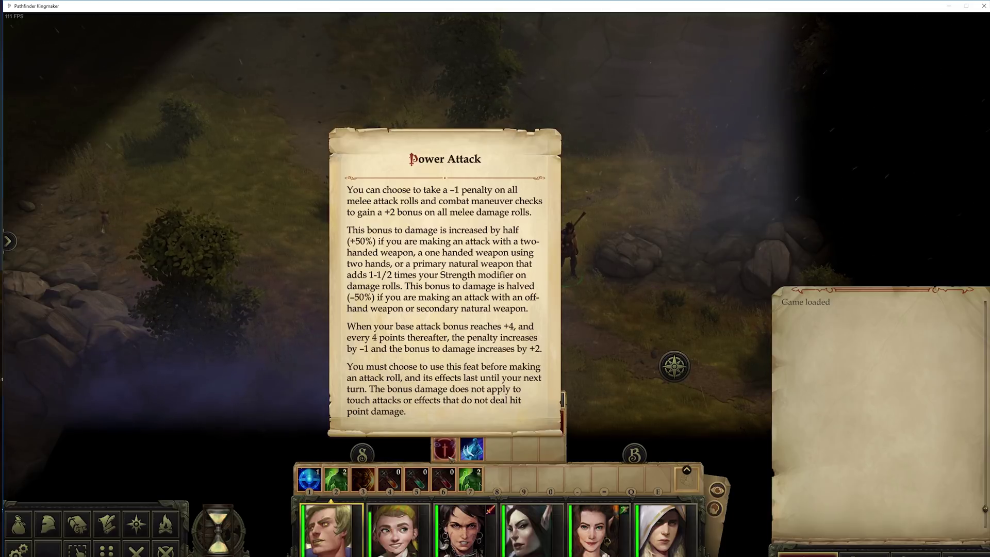
pyautogui.click(446, 451)
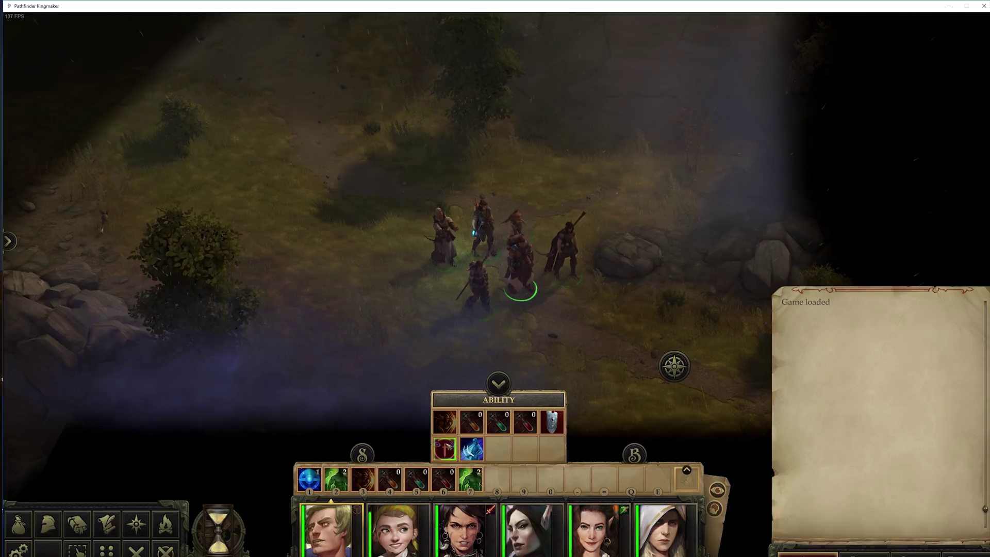
pyautogui.moveTo(444, 448)
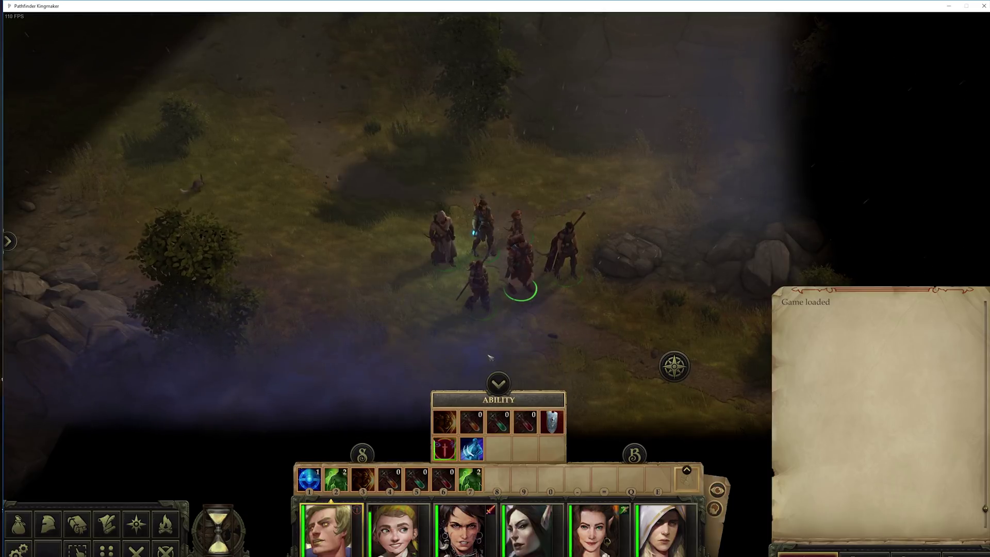
# Step: Open the main character's inventory and take off the headband, cloak, other gear and body armour
pyautogui.rightClick(336, 520)
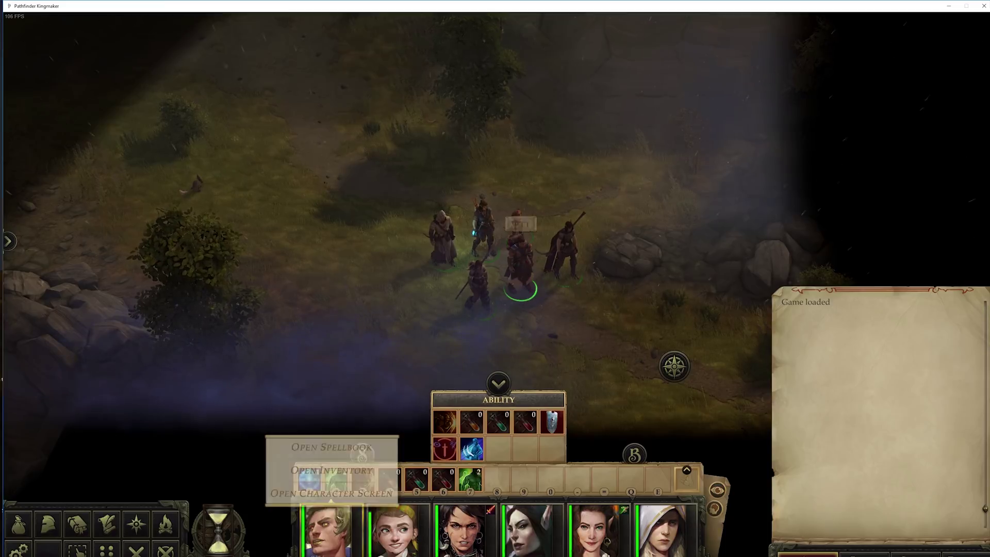
pyautogui.rightClick(358, 534)
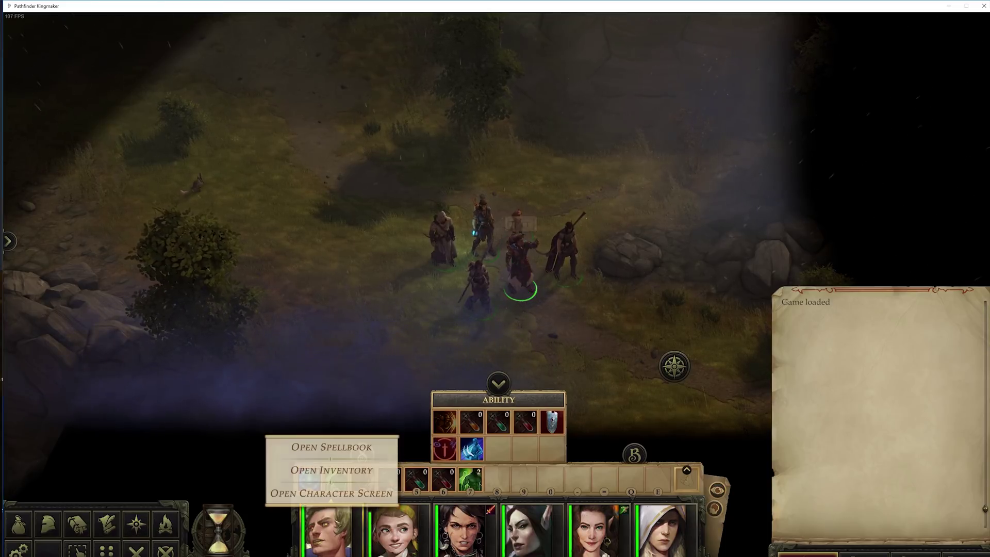
pyautogui.click(331, 469)
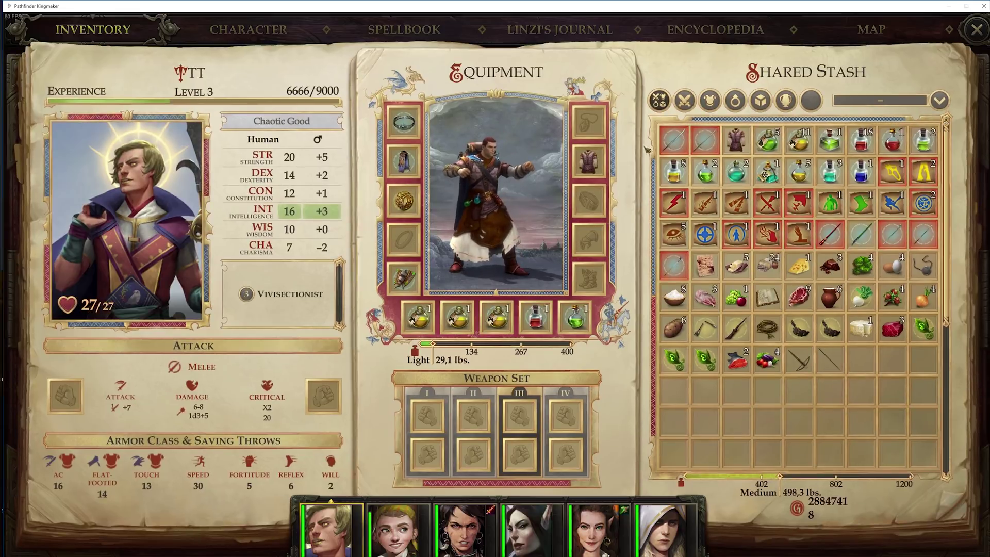
pyautogui.rightClick(414, 132)
pyautogui.click(463, 123)
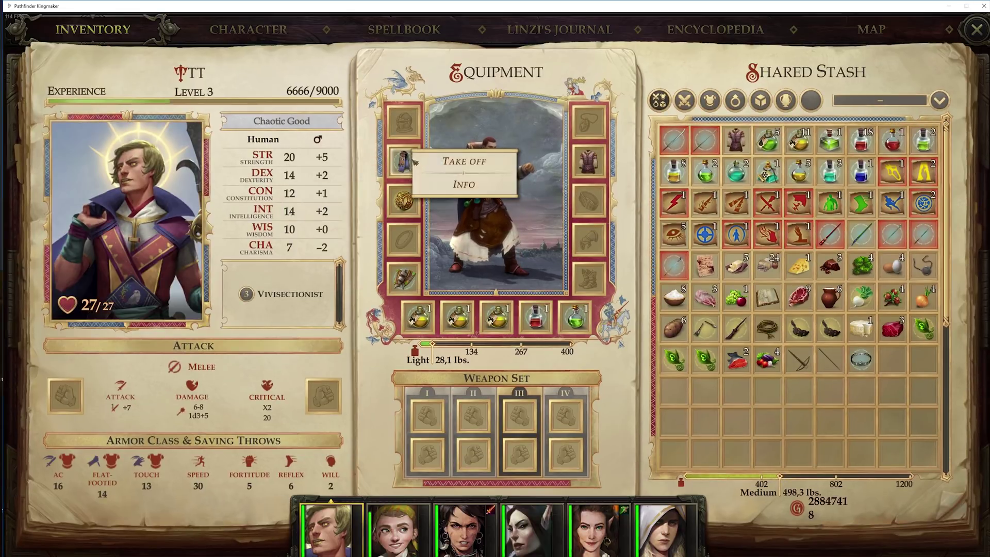
pyautogui.click(464, 162)
pyautogui.rightClick(414, 202)
pyautogui.rightClick(416, 284)
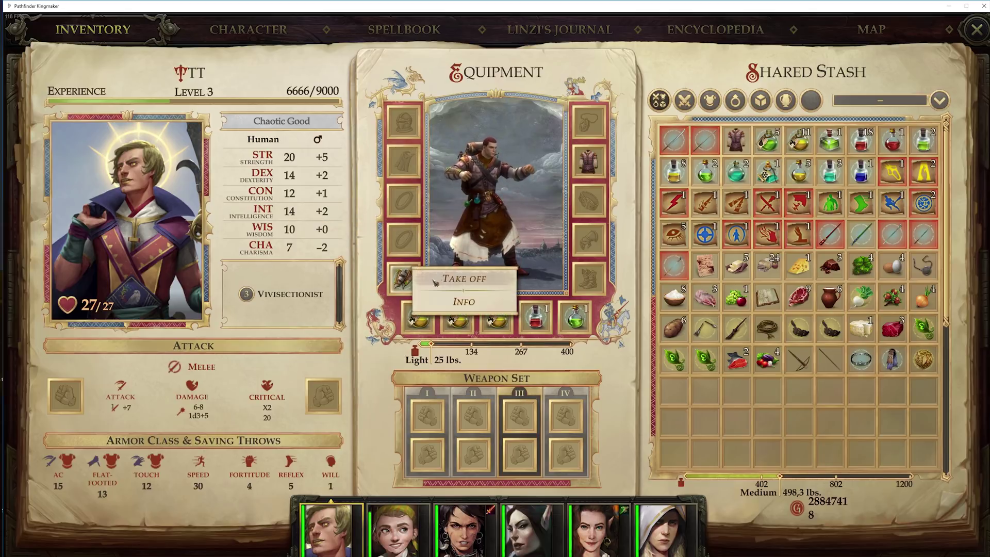
pyautogui.click(464, 277)
pyautogui.rightClick(598, 167)
pyautogui.click(648, 159)
# Step: Move all five belt potions from the quick slots into the stash
pyautogui.rightClick(576, 317)
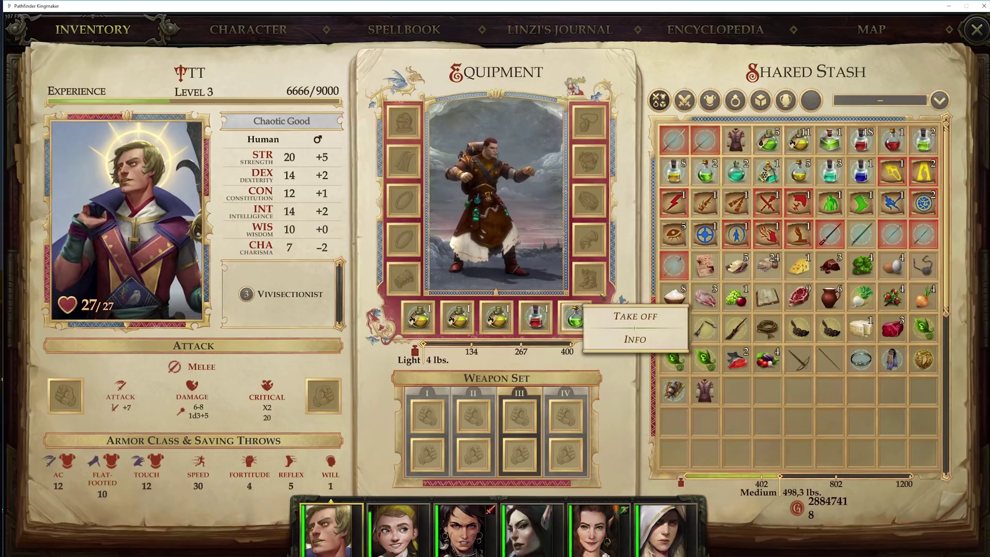
pyautogui.click(628, 314)
pyautogui.rightClick(538, 317)
pyautogui.click(593, 314)
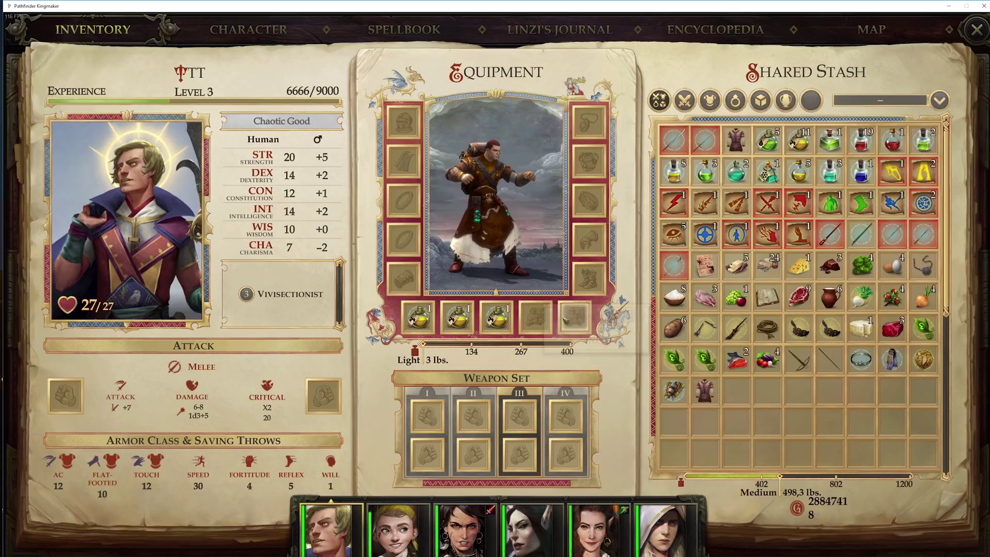
pyautogui.rightClick(499, 317)
pyautogui.click(563, 317)
pyautogui.rightClick(457, 317)
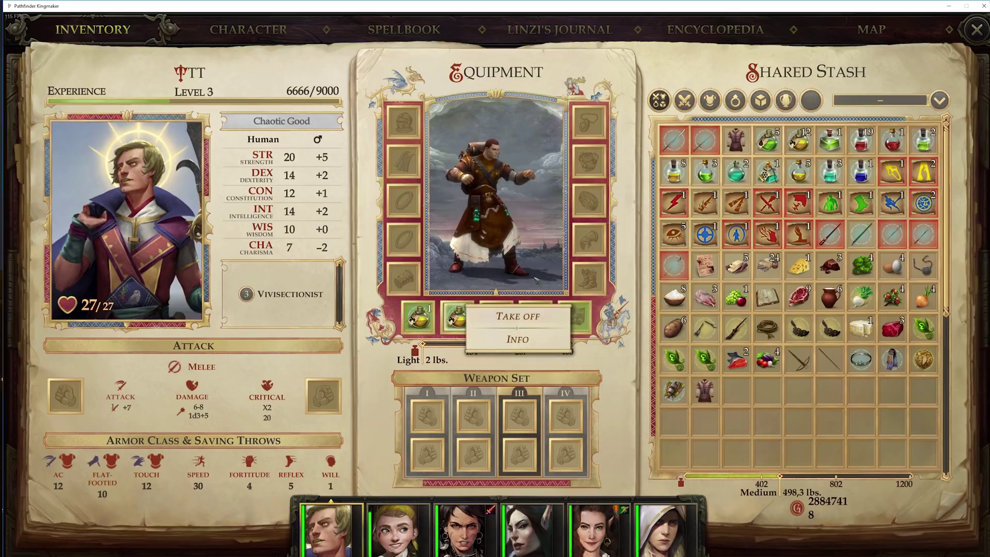
pyautogui.click(533, 317)
pyautogui.rightClick(418, 316)
pyautogui.click(477, 316)
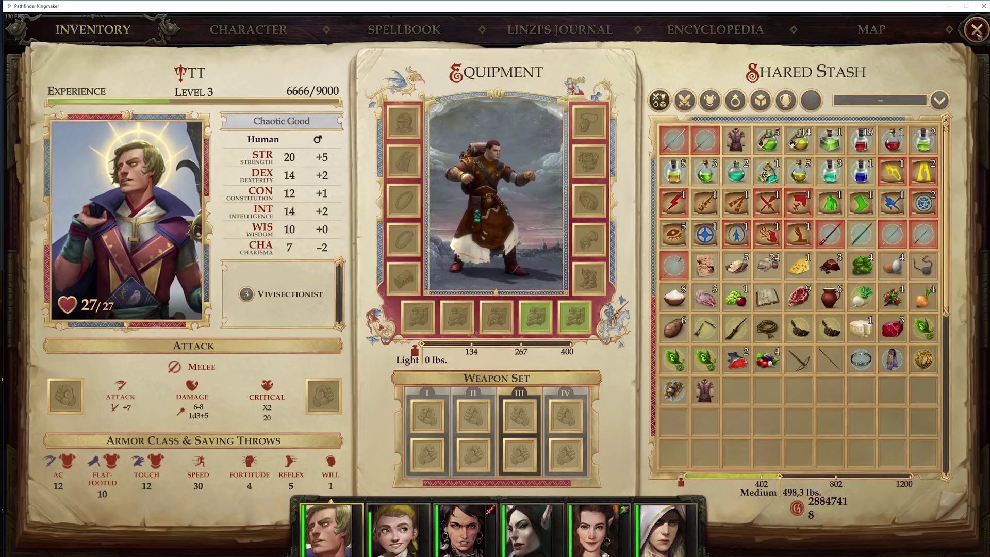
# Step: Run Respecialization's Recreate main character option from the Unity Mod Manager (Ctrl+F10)
pyautogui.press('Escape')
pyautogui.hotkey('ctrl', 'F10')
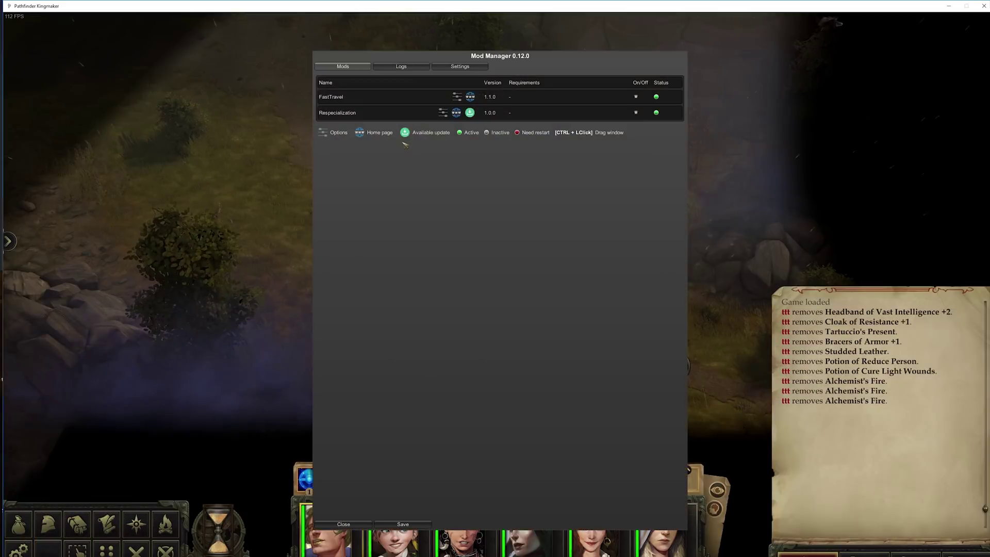
pyautogui.click(369, 115)
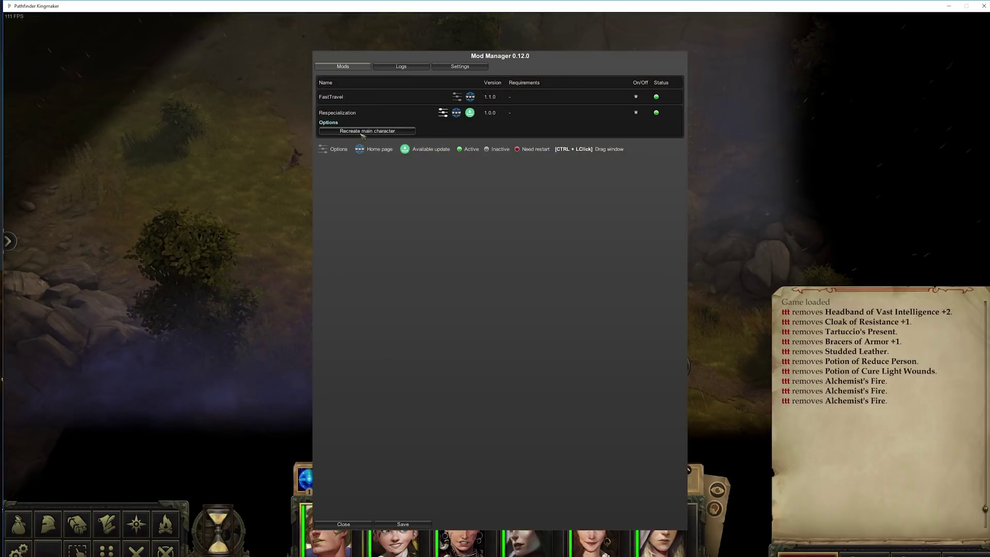
pyautogui.click(364, 131)
pyautogui.hotkey('ctrl', 'F10')
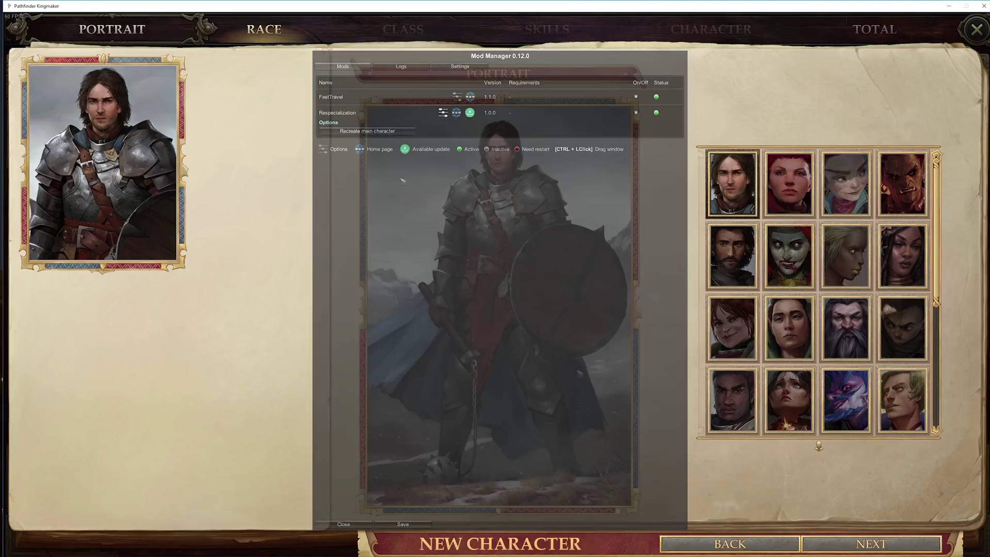
# Step: Choose the red-haired vampire portrait and make the character a left-handed male Gnome
pyautogui.click(808, 267)
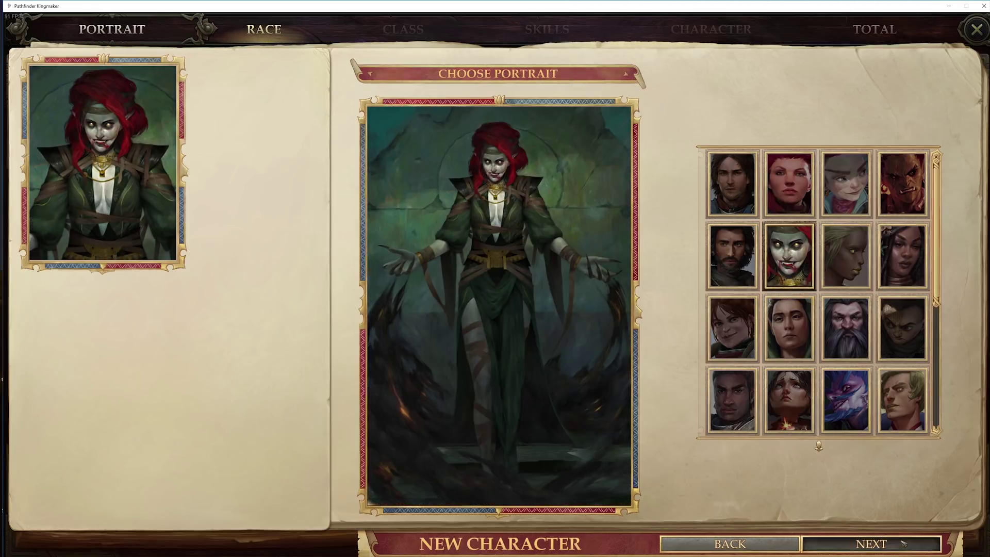
pyautogui.click(884, 542)
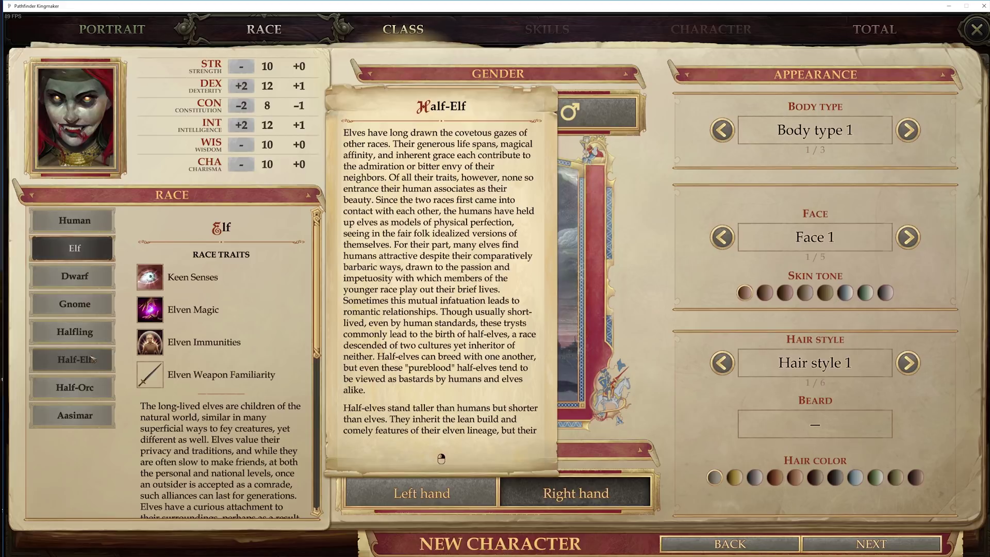
pyautogui.click(87, 297)
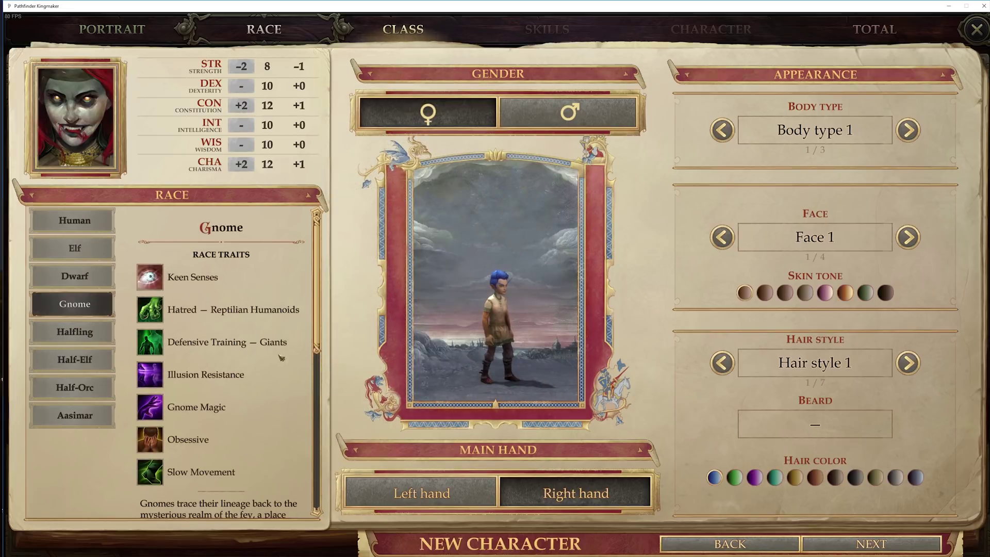
pyautogui.click(464, 492)
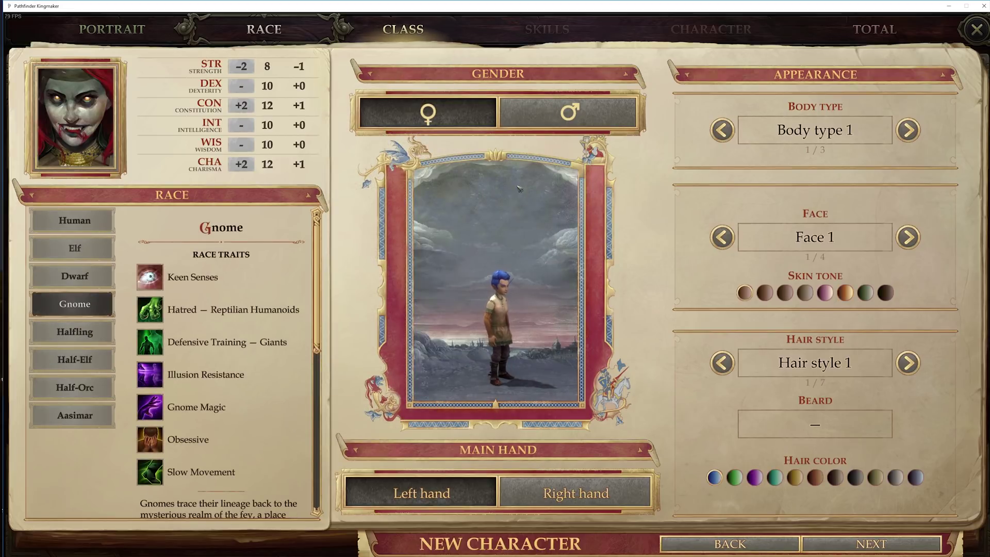
pyautogui.click(564, 116)
# Step: Choose the Barbarian class and raise STR to 14, DEX to 15 and CON to 13
pyautogui.click(871, 544)
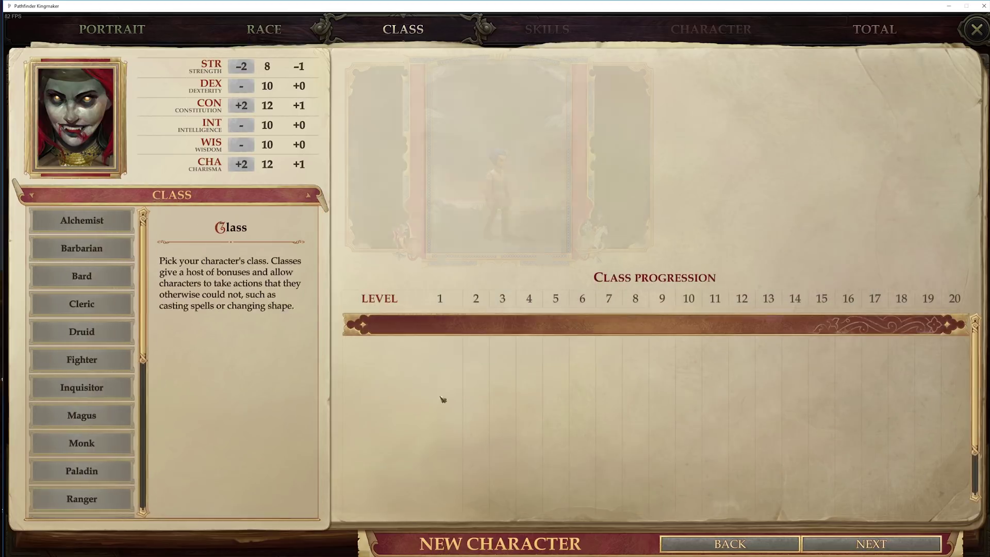
pyautogui.click(72, 248)
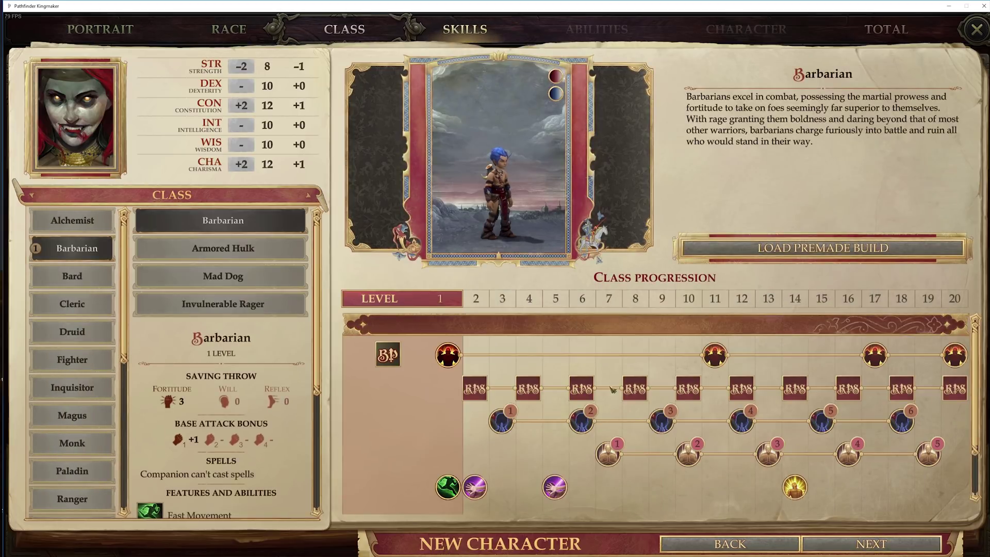
pyautogui.click(866, 544)
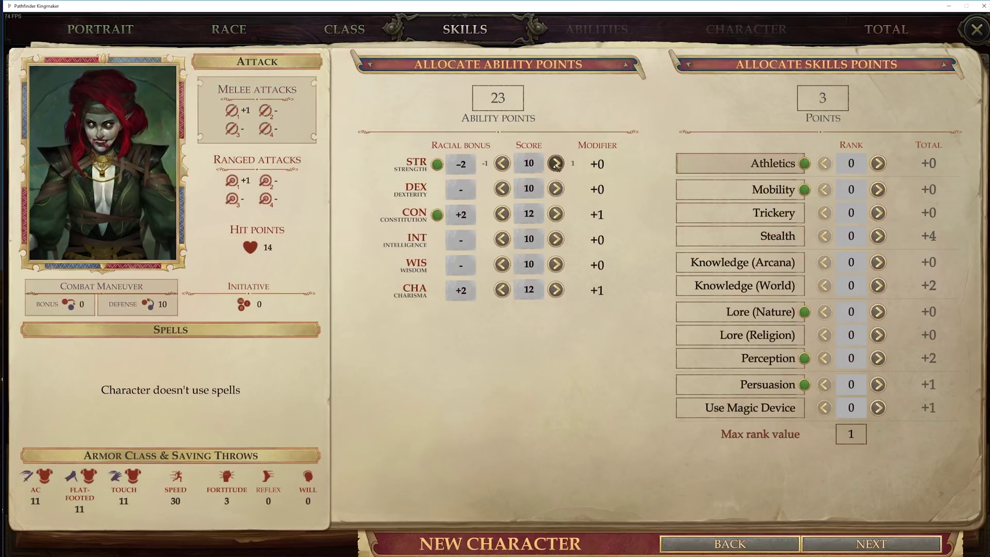
pyautogui.click(556, 163)
pyautogui.click(556, 163)
pyautogui.click(556, 163)
pyautogui.click(556, 163)
pyautogui.click(556, 164)
pyautogui.click(556, 165)
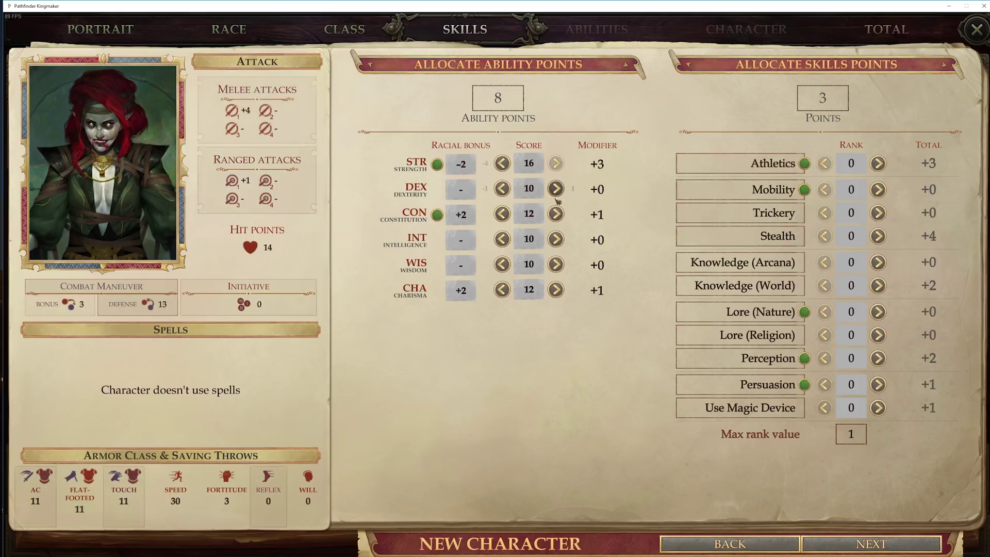
pyautogui.click(556, 188)
pyautogui.click(555, 189)
pyautogui.click(556, 189)
pyautogui.click(556, 214)
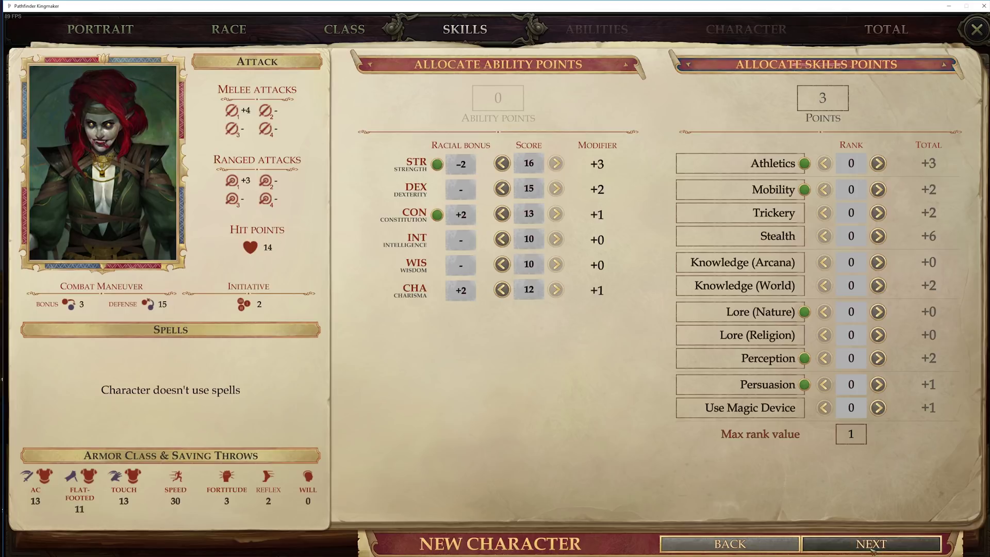
# Step: Step back through the creation pages and close character creation to return to the game
pyautogui.click(720, 551)
pyautogui.click(721, 551)
pyautogui.click(721, 551)
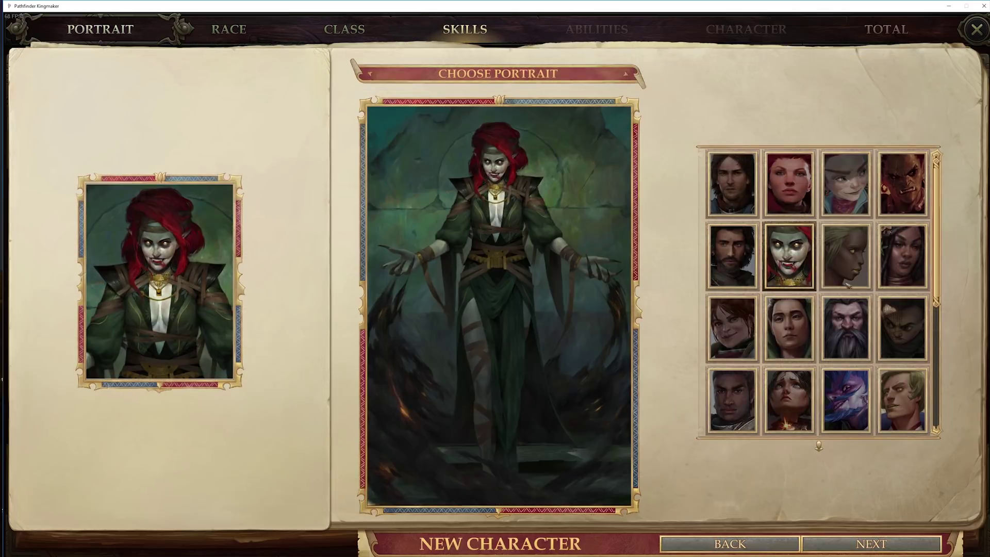
pyautogui.click(976, 30)
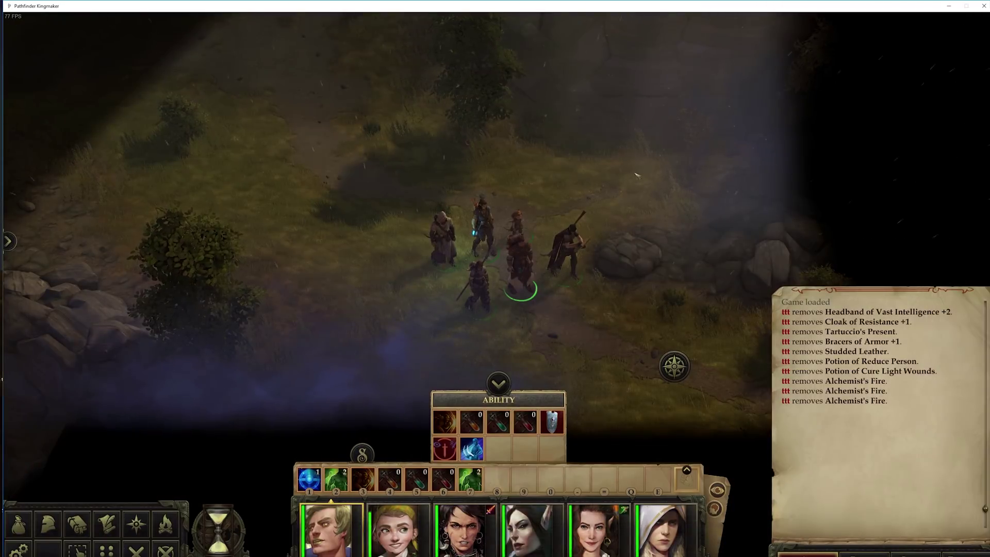